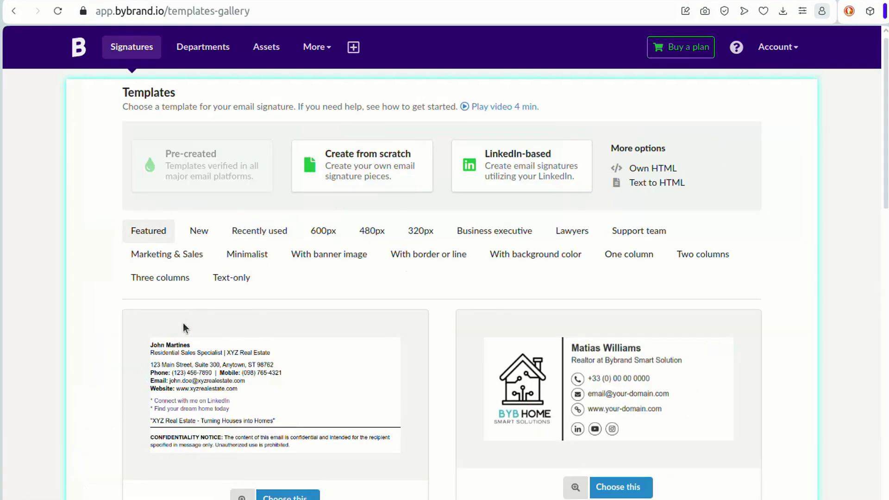
- Start a new signature from the first plain Text-only template after previewing it
left_click(229, 279)
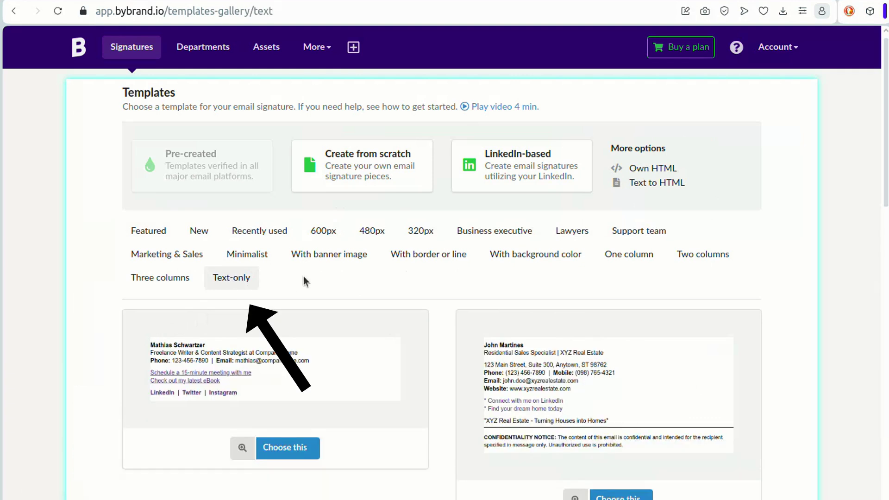
left_click(243, 448)
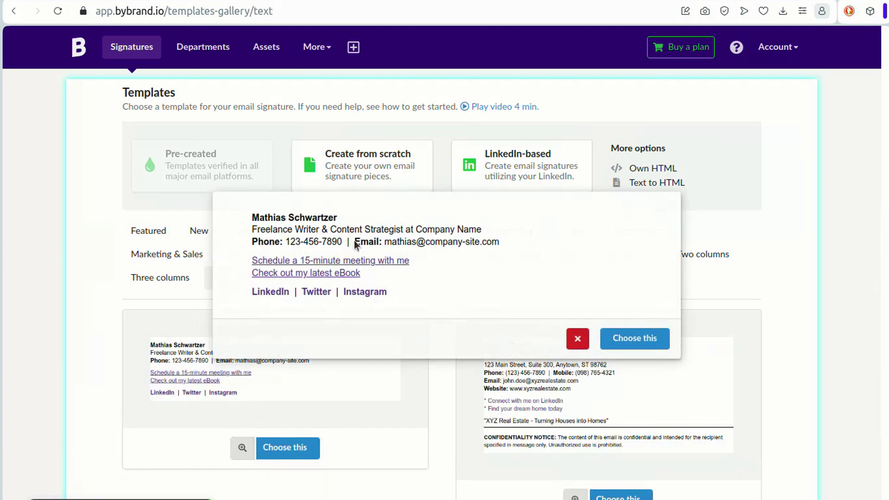
left_click(621, 340)
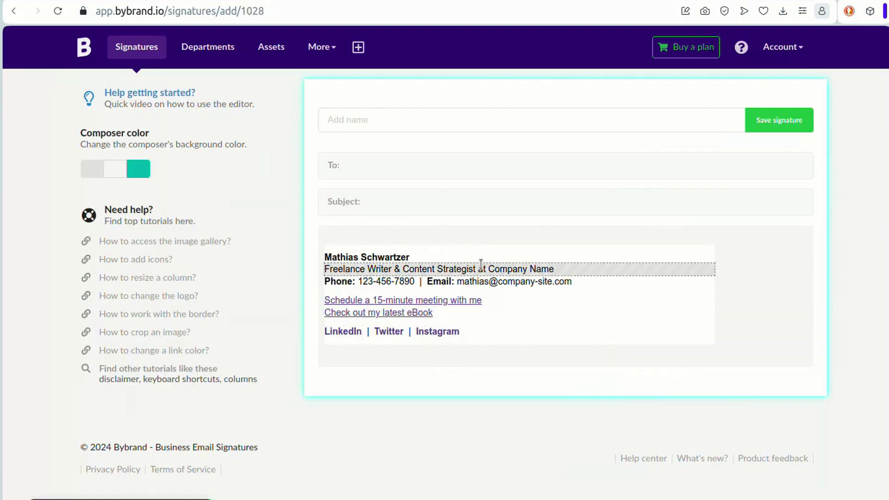
- Add a plain text row, move it above the name, and clear its placeholder text
left_click(438, 256)
left_click(429, 291)
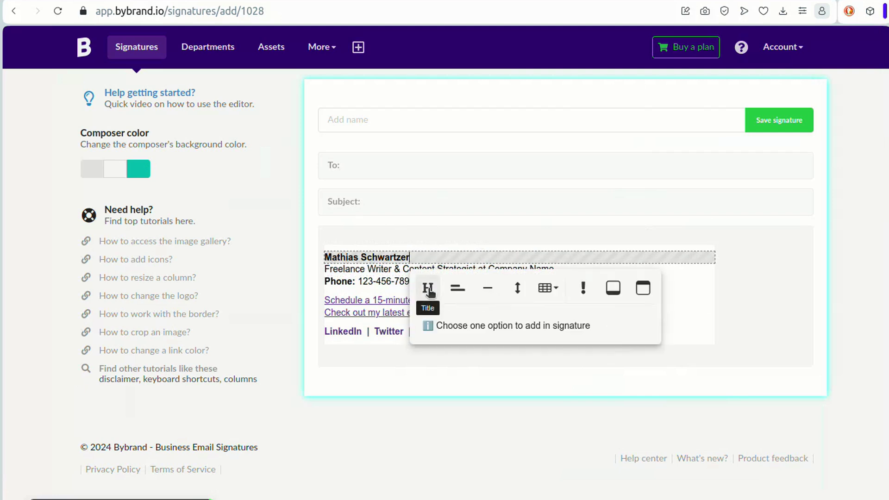
left_click(454, 289)
left_click(418, 271)
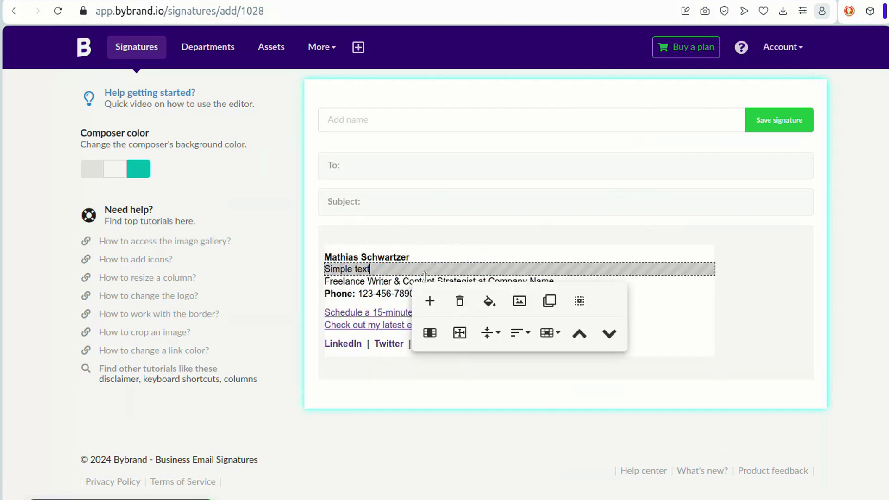
left_click(634, 332)
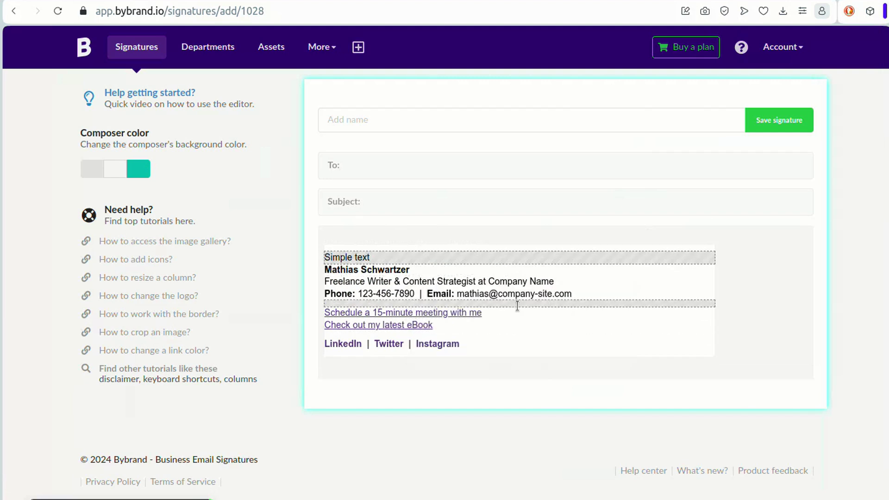
left_click(431, 256)
key("ctrl+a")
key("BackSpace")
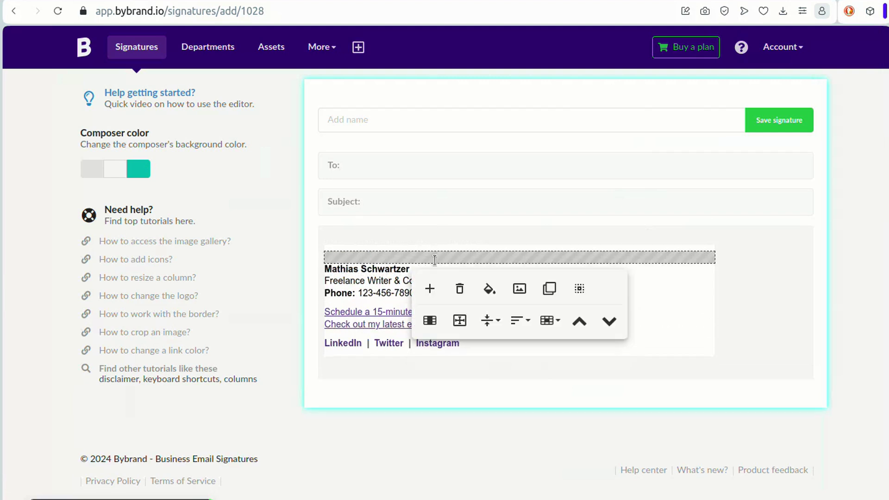
- Insert the Mediterranean logo from the gallery into that row, shrink it, and add a spacer beside it
left_click(518, 288)
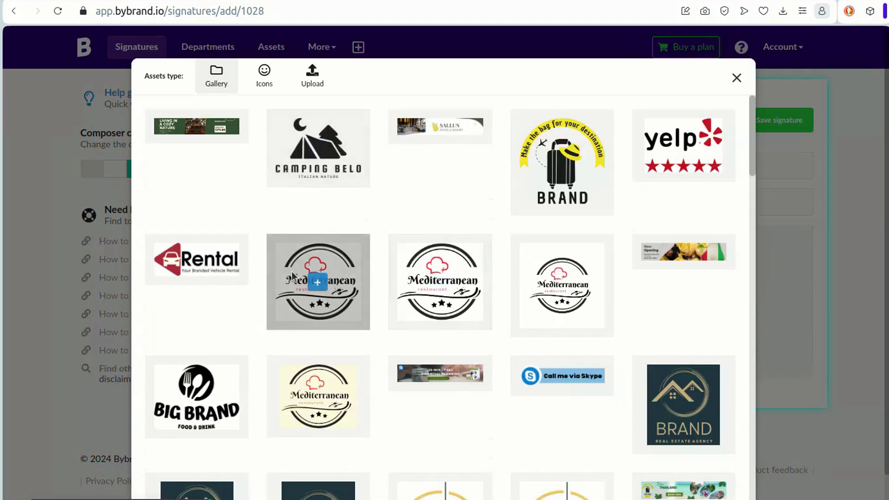
left_click(311, 77)
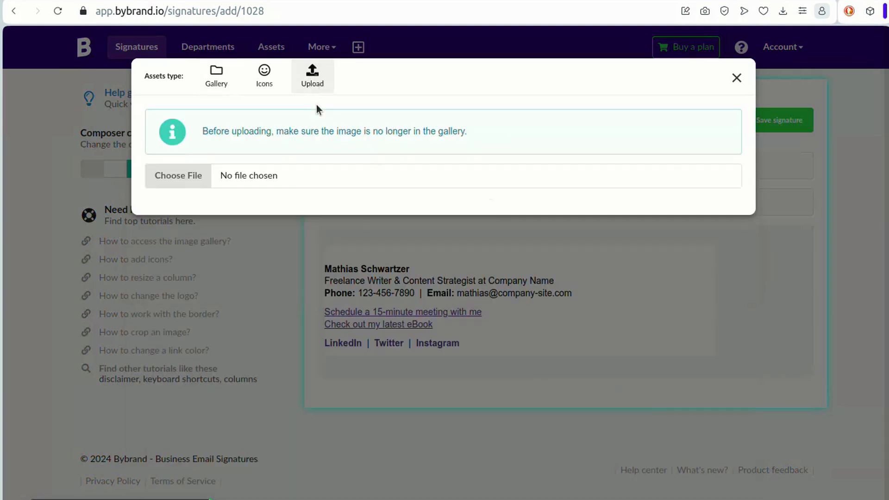
left_click(224, 87)
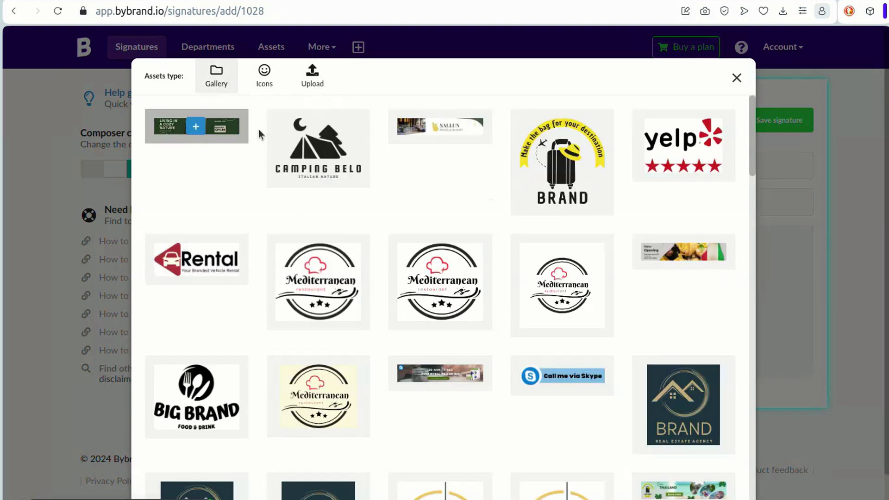
left_click(317, 280)
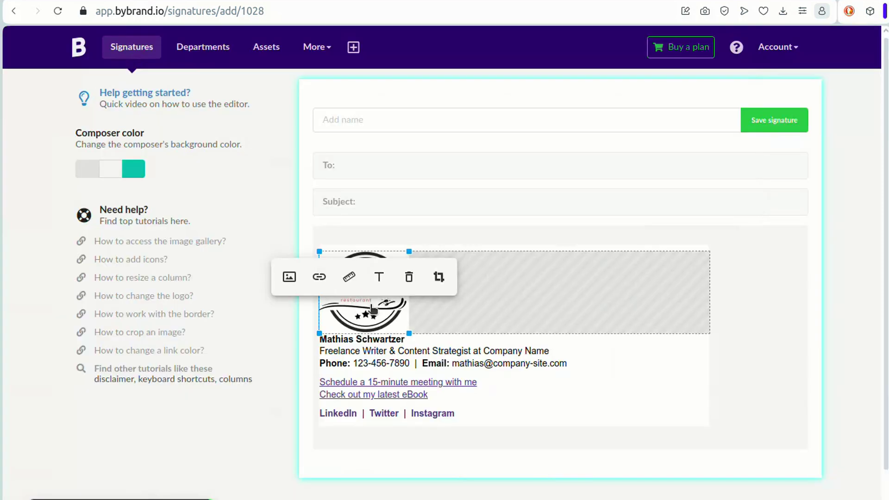
left_click_drag(409, 252, 390, 254)
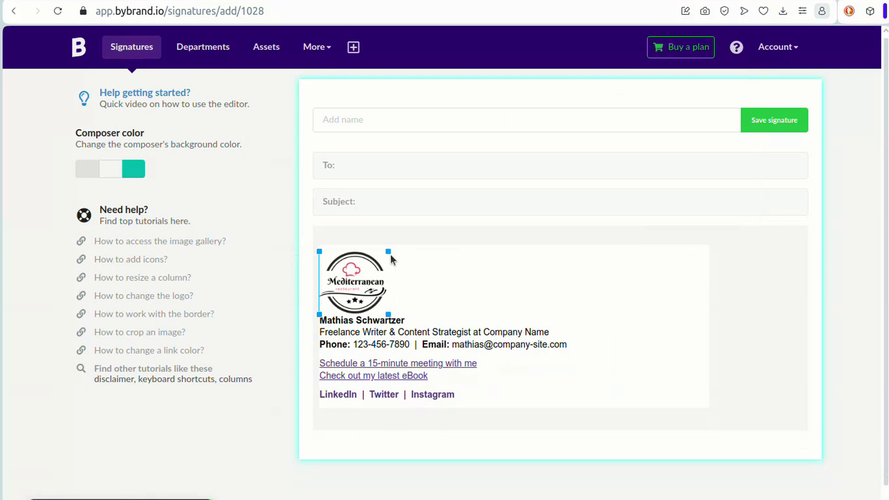
left_click(461, 304)
left_click(425, 340)
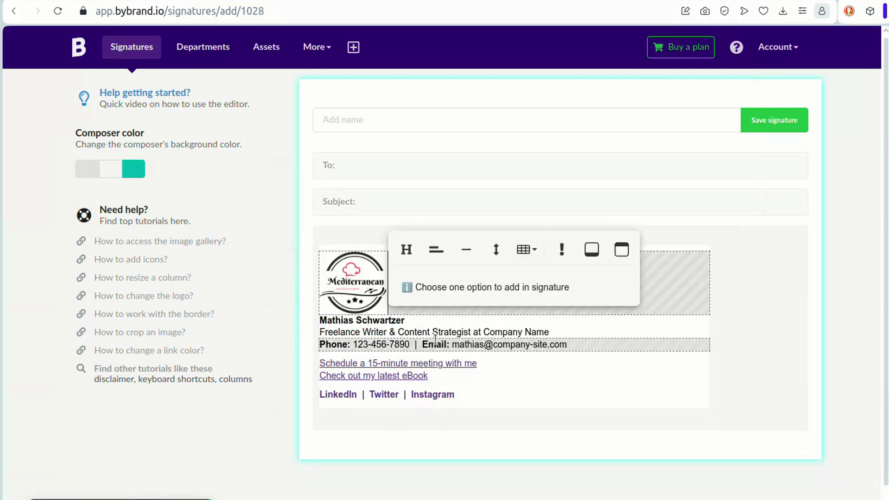
left_click(496, 252)
- Name the signature 'Email signature logo' and save it
scroll(573, 338, "down", 1)
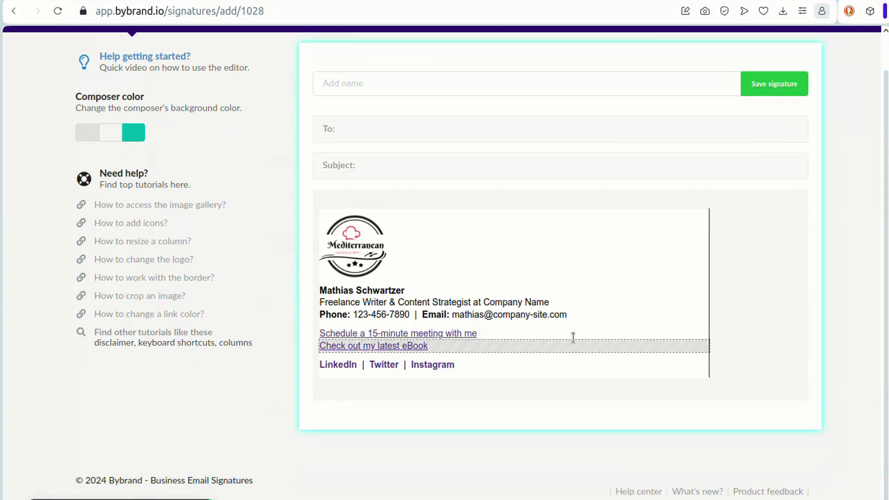
scroll(573, 338, "up", 1)
left_click(406, 119)
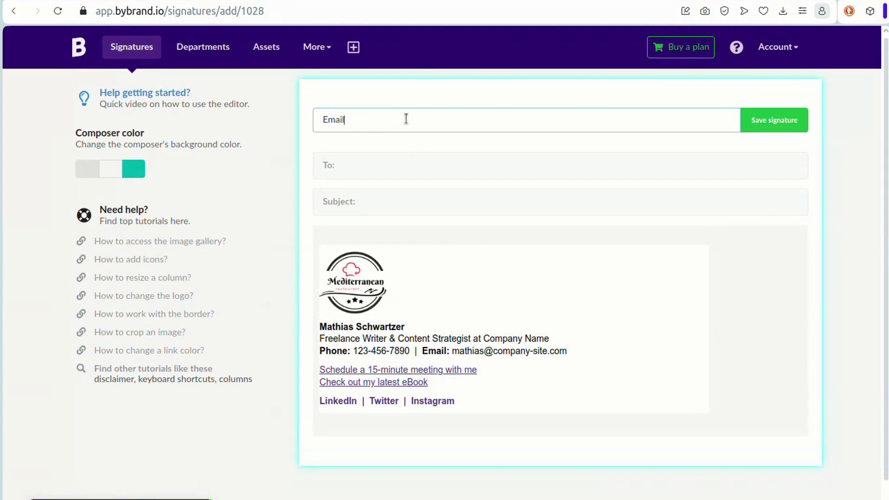
left_click(784, 120)
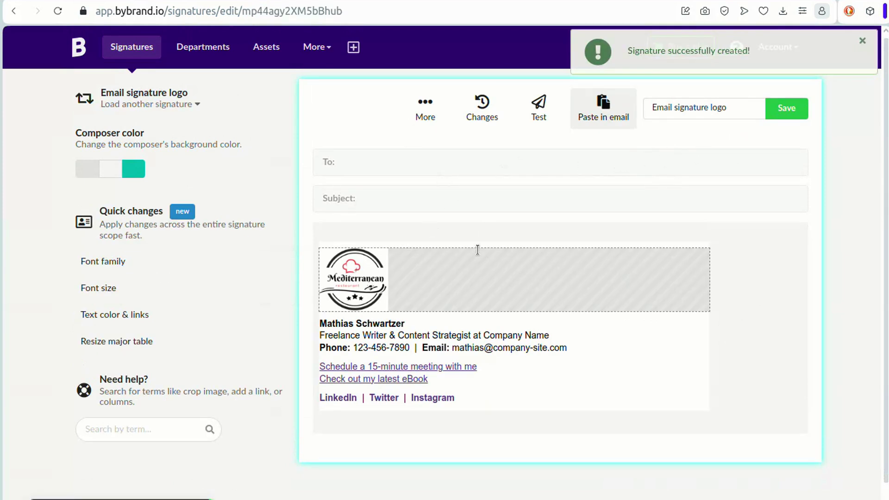
- Remove the Mediterranean logo row and add a plain text row below the job title
left_click(418, 276)
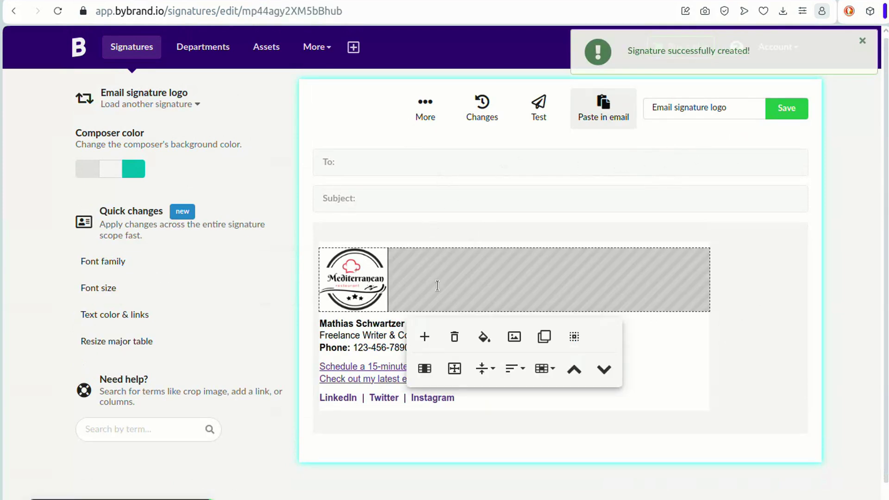
left_click(455, 338)
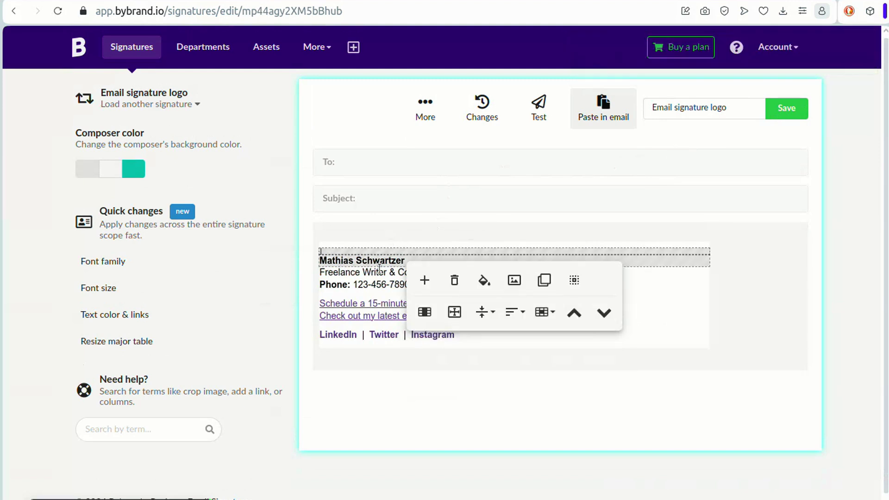
left_click(363, 273)
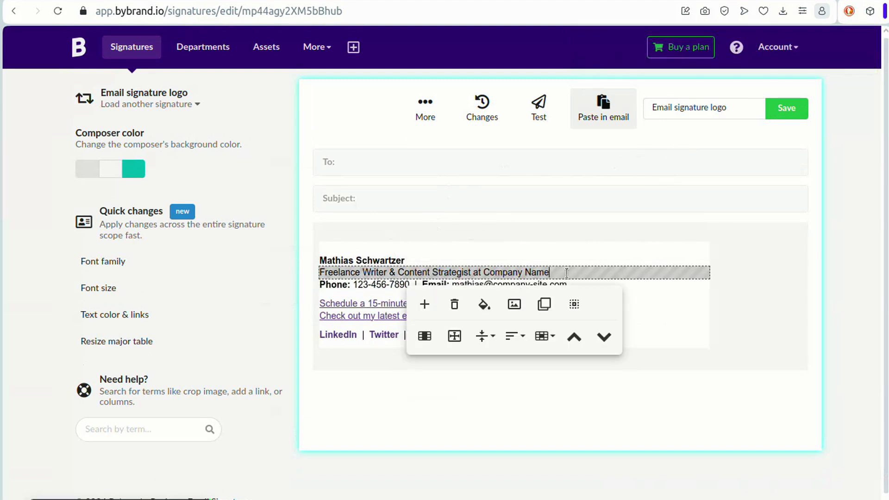
left_click(425, 304)
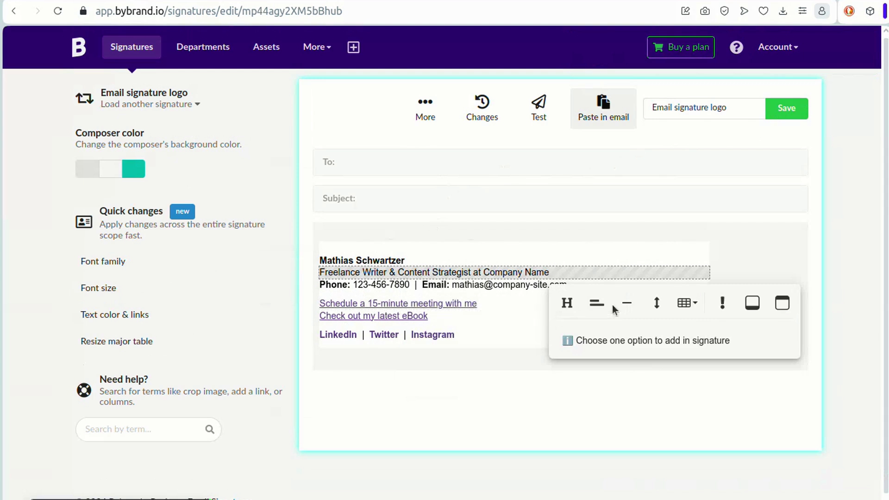
left_click(597, 304)
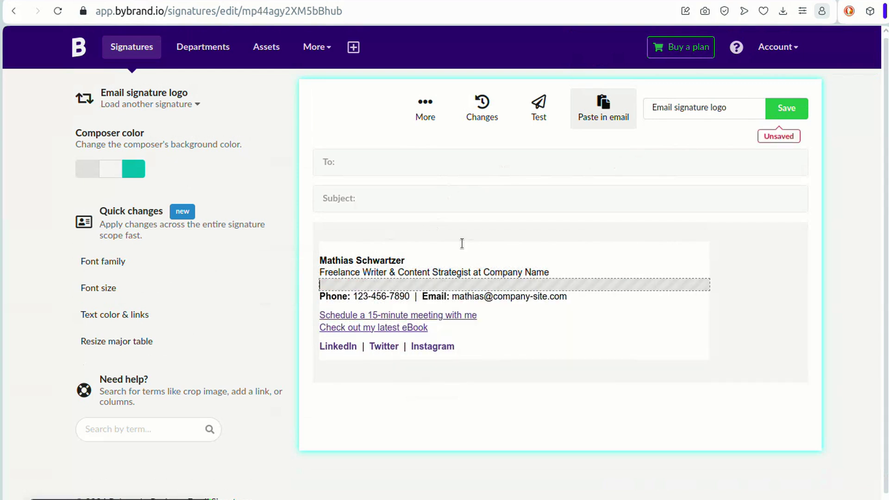
- Insert the Rental logo from the gallery into the new row and shrink it
left_click(507, 320)
mouse_move(332, 283)
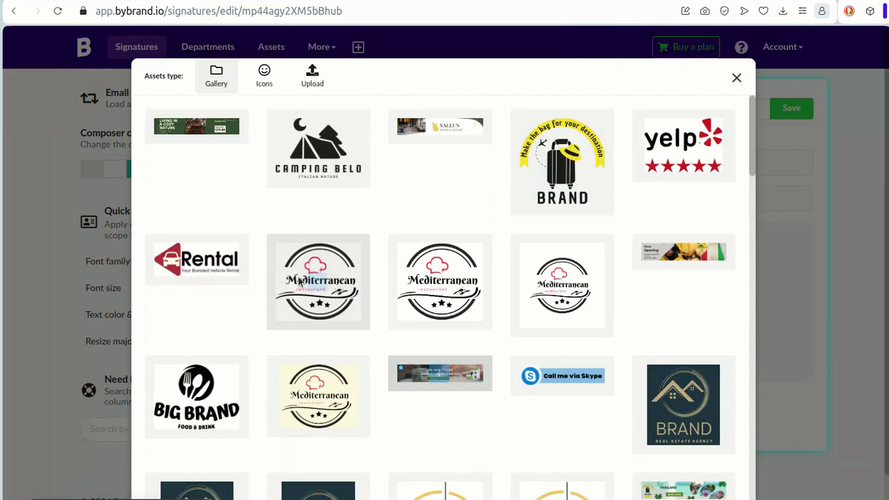
left_click(197, 260)
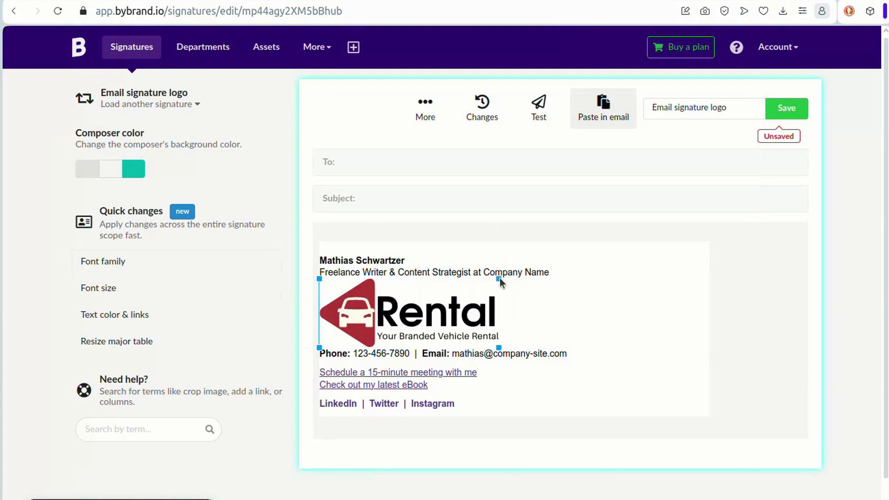
left_click_drag(499, 278, 451, 281)
- Move the empty top row down beside the logo and add a spacer below it
left_click(454, 250)
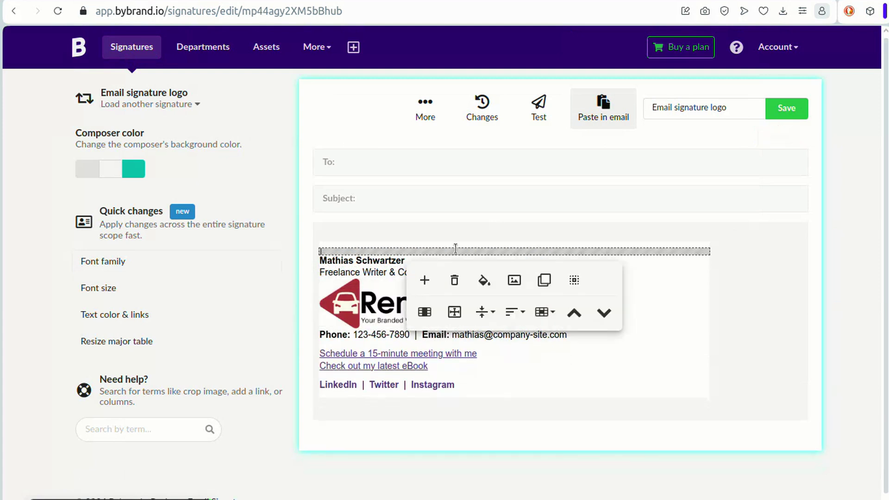
left_click(597, 313)
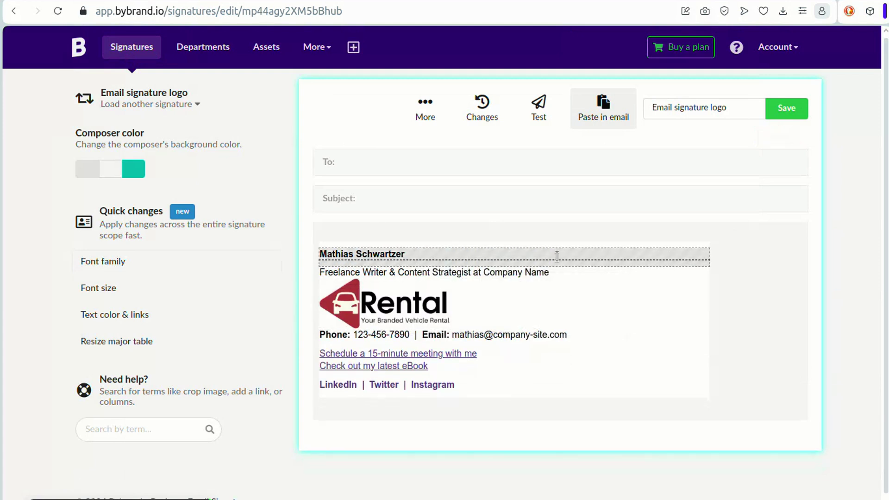
left_click(602, 324)
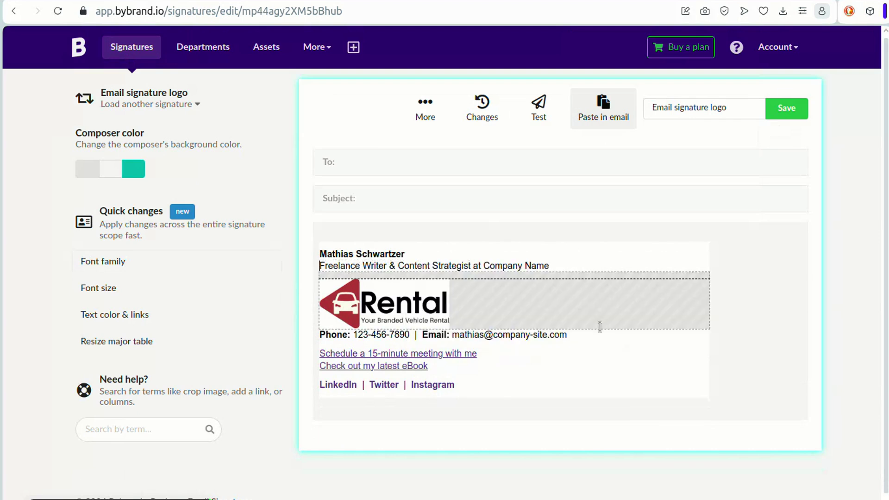
left_click(425, 354)
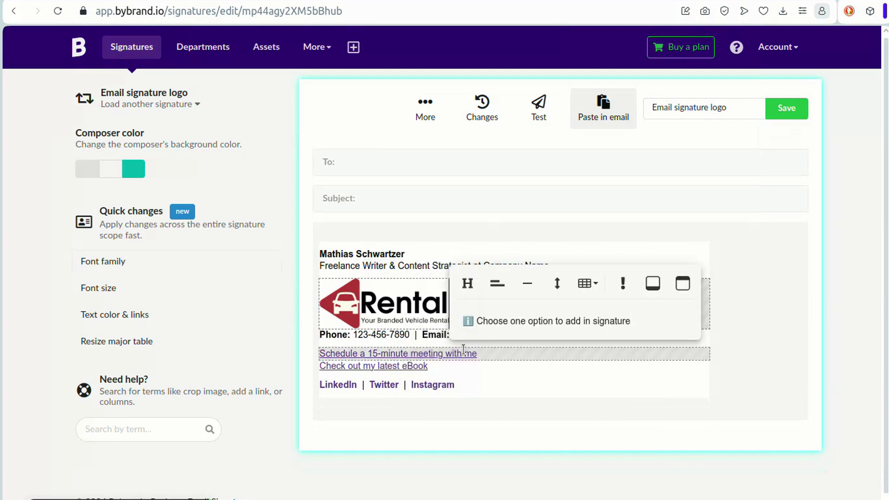
left_click(556, 280)
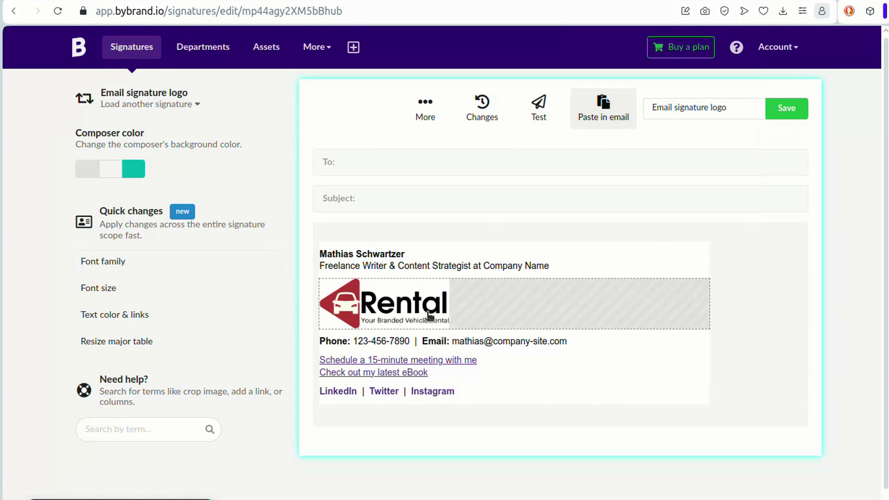
- Save the signature, preview it in a sample email, then close the preview
left_click(560, 286)
left_click(787, 107)
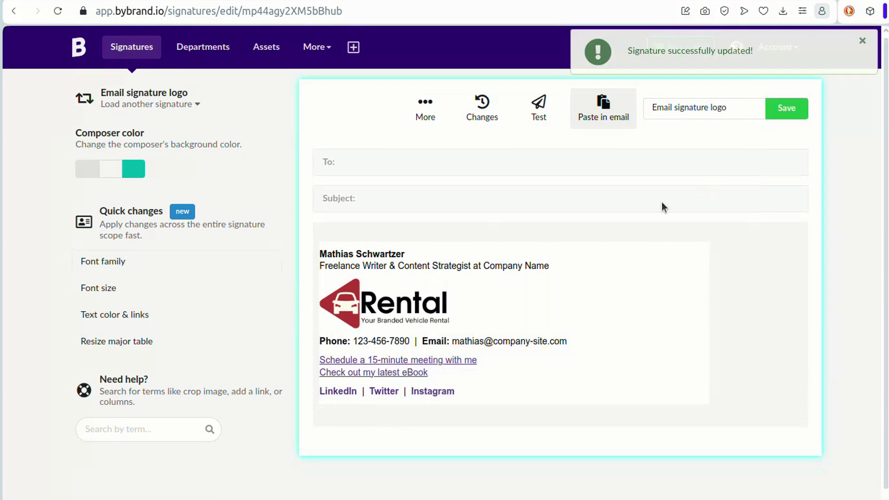
left_click(539, 112)
left_click(723, 379)
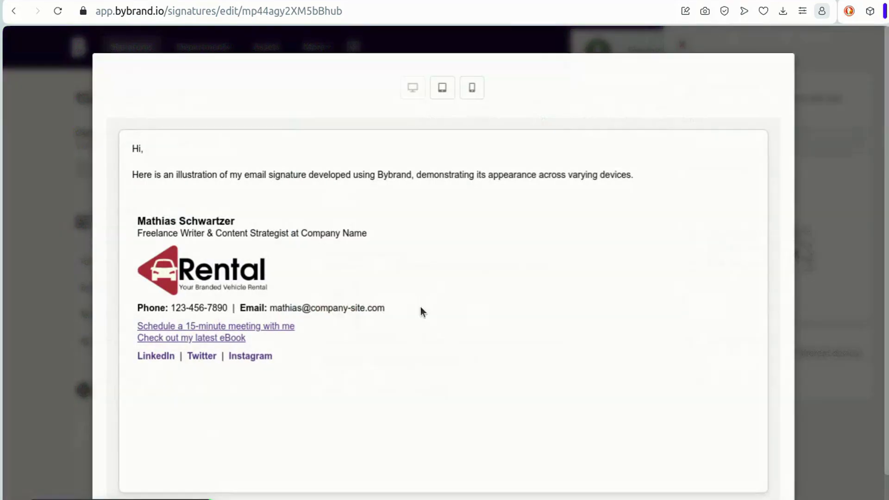
left_click(837, 252)
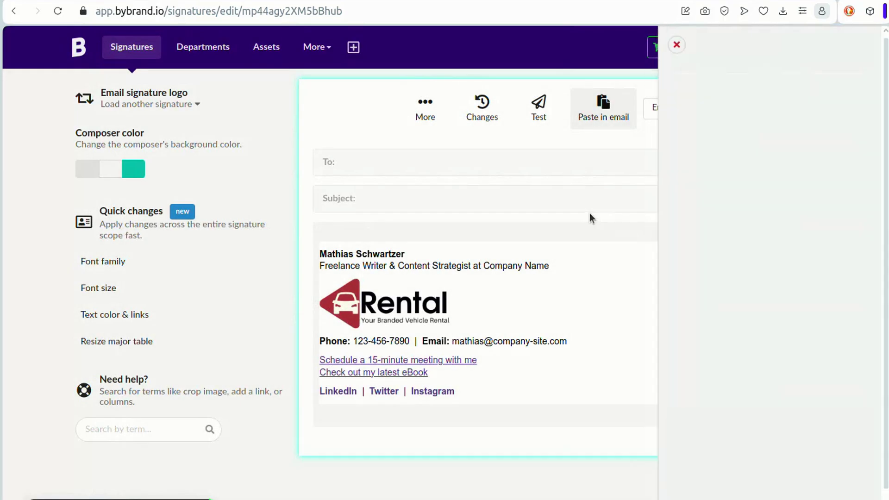
- Delete the Rental logo row and the leftover empty row above Phone
left_click(509, 300)
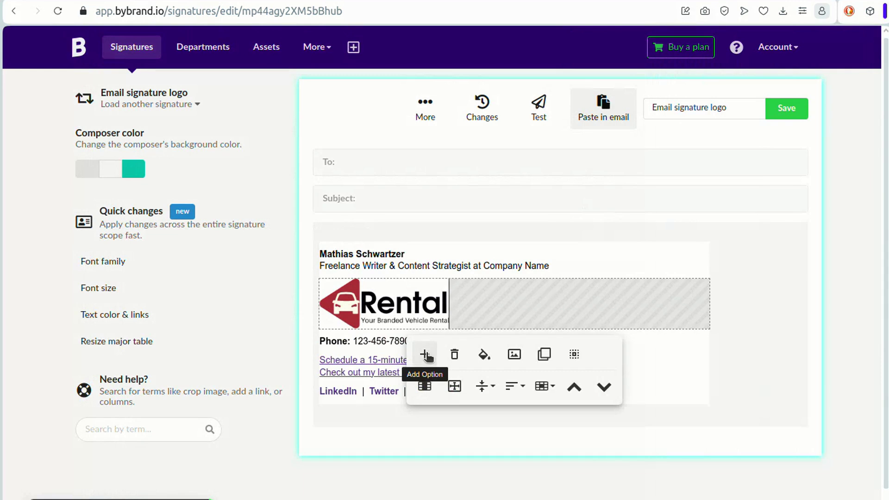
left_click(454, 354)
left_click(427, 289)
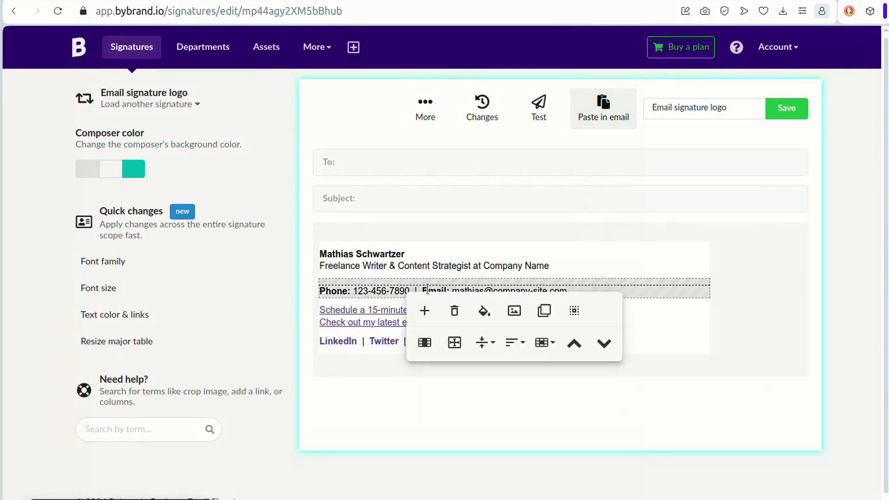
left_click(455, 310)
left_click(443, 281)
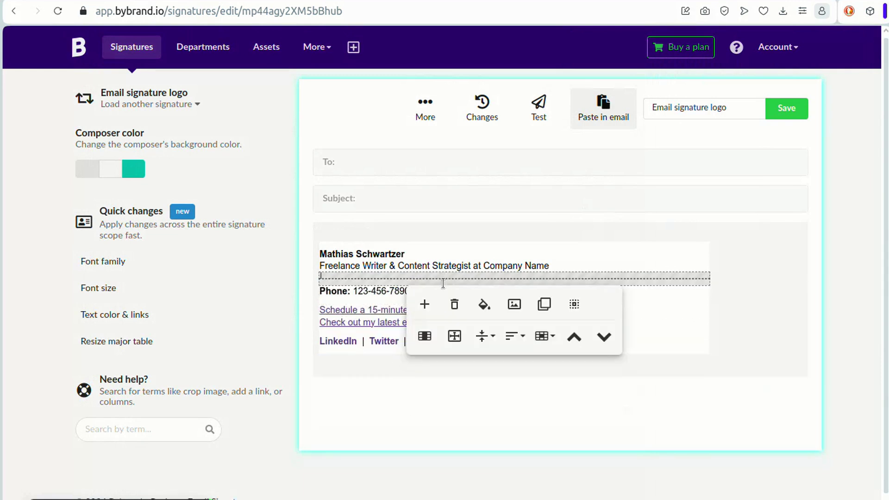
left_click(454, 304)
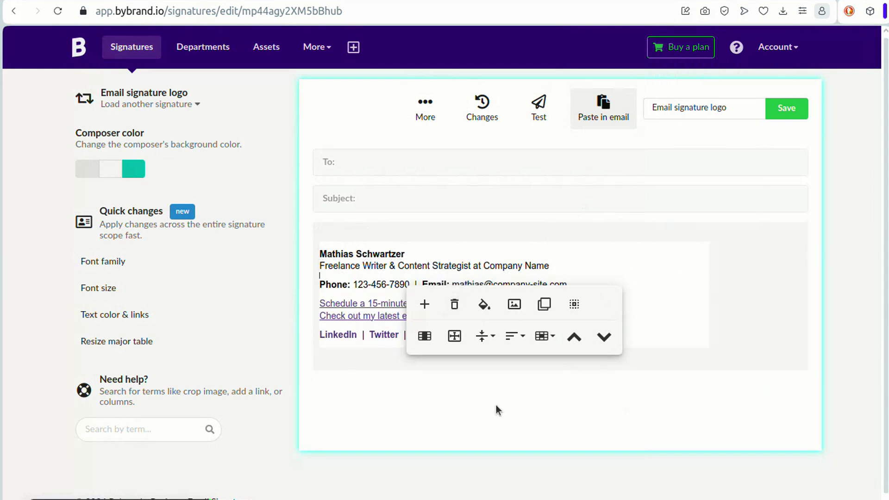
- Add a black divider line below the social links
left_click(489, 338)
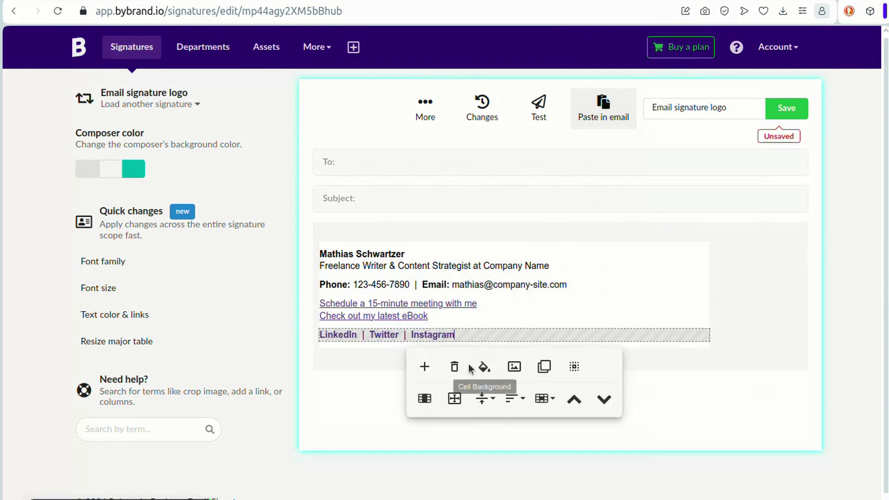
left_click(424, 367)
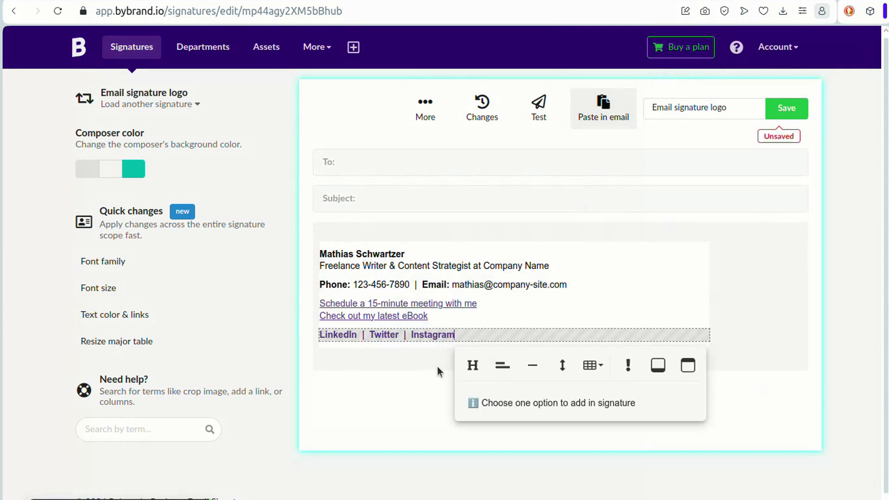
left_click(533, 366)
left_click(665, 401)
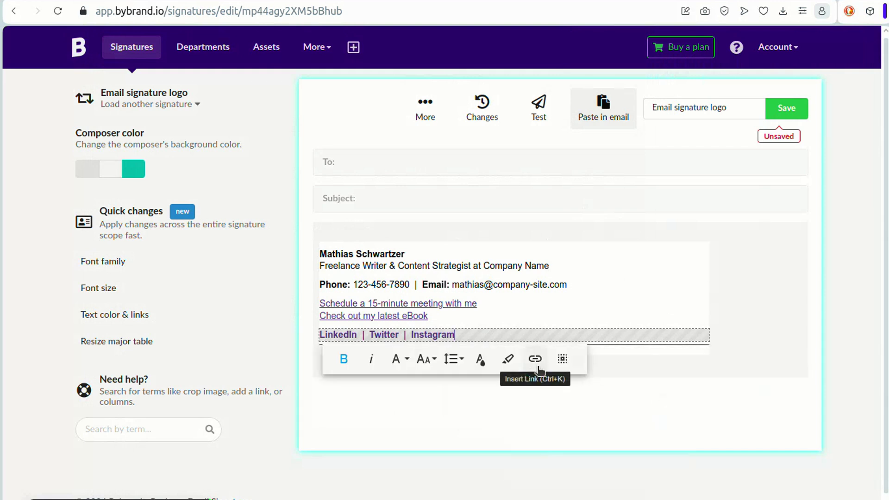
left_click(611, 346)
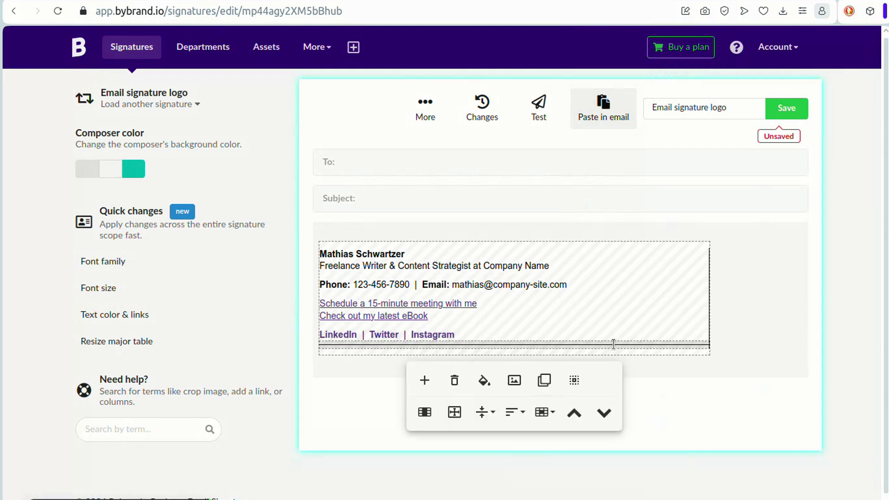
- Below the divider, add a row holding the Mediterranean logo from the gallery, with space beneath it
left_click(424, 374)
left_click(376, 373)
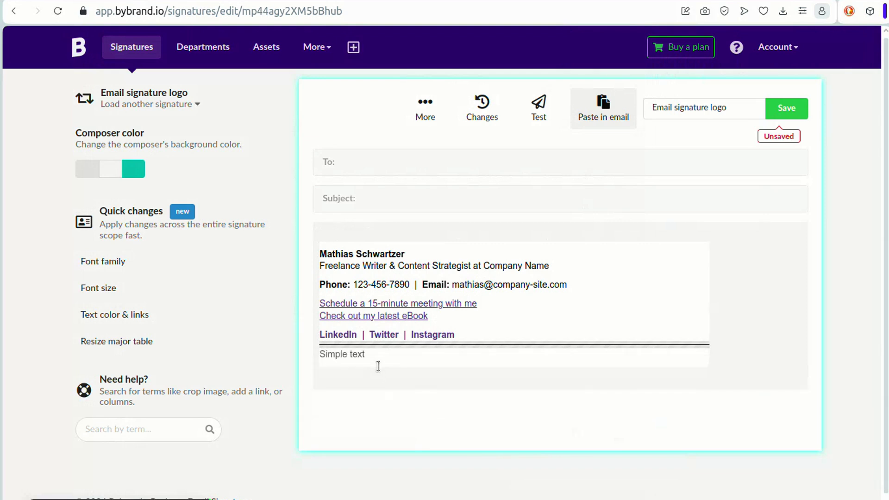
left_click(391, 356)
triple_click(391, 353)
key("BackSpace")
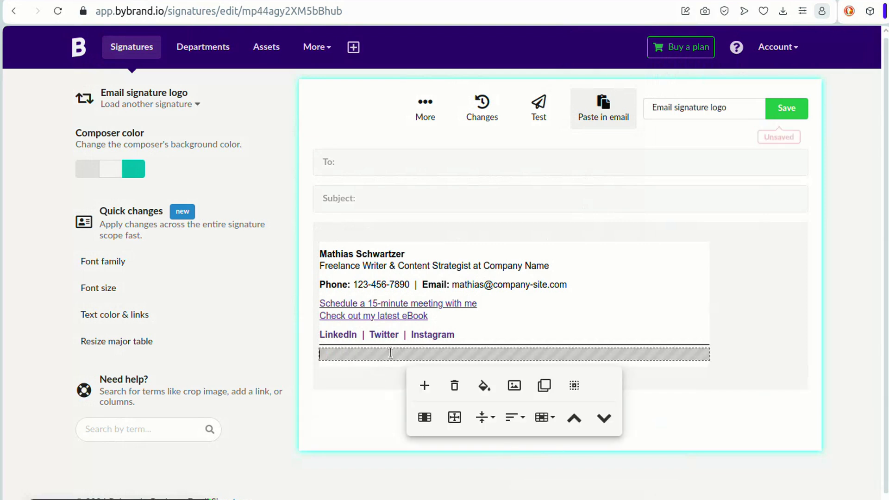
left_click(514, 387)
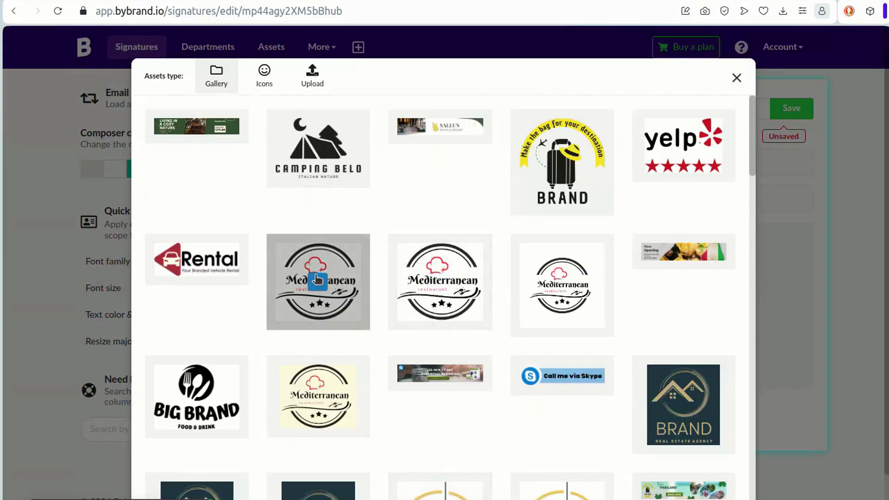
left_click(317, 280)
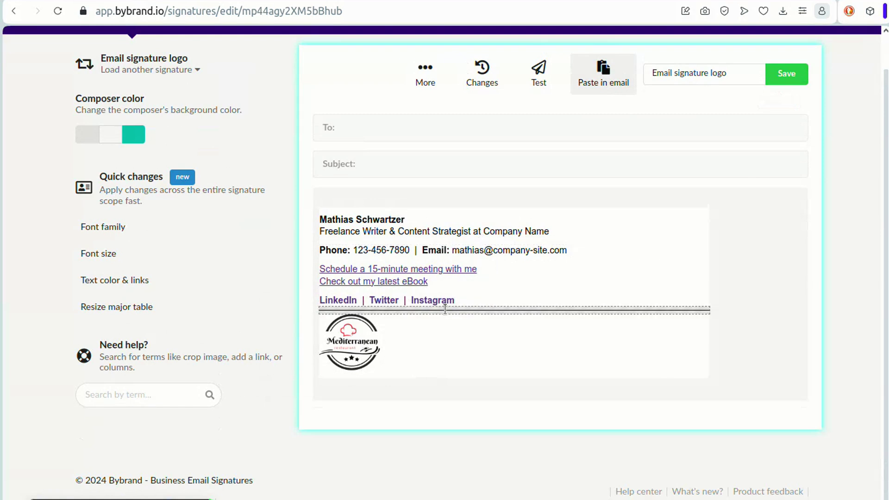
mouse_move(444, 306)
left_click(427, 339)
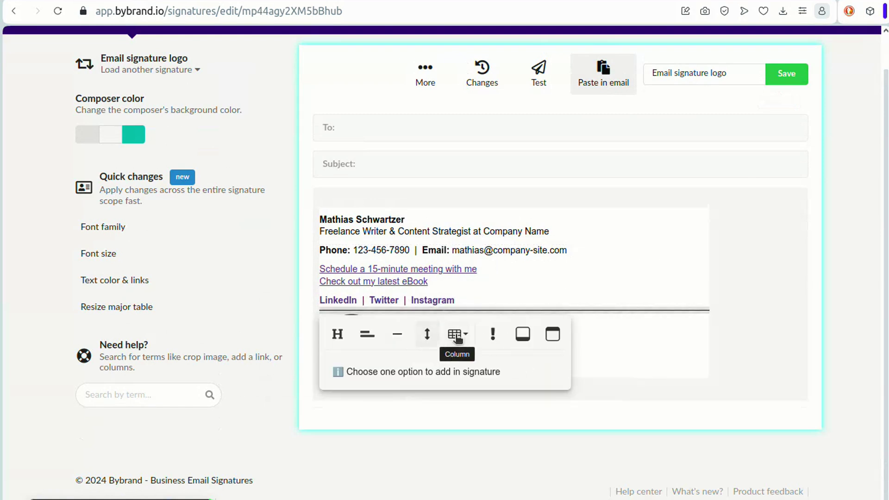
left_click(426, 339)
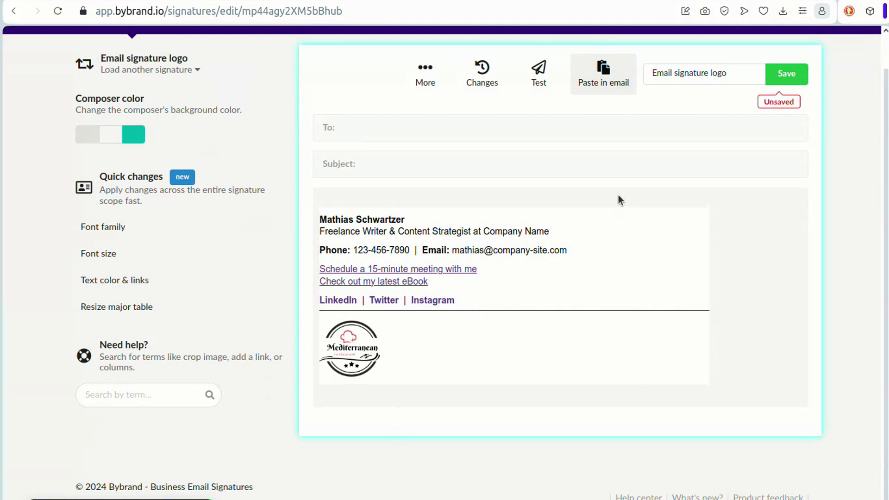
- Preview the signature on different devices, then close the preview and the test panel
scroll(625, 111, "up", 1)
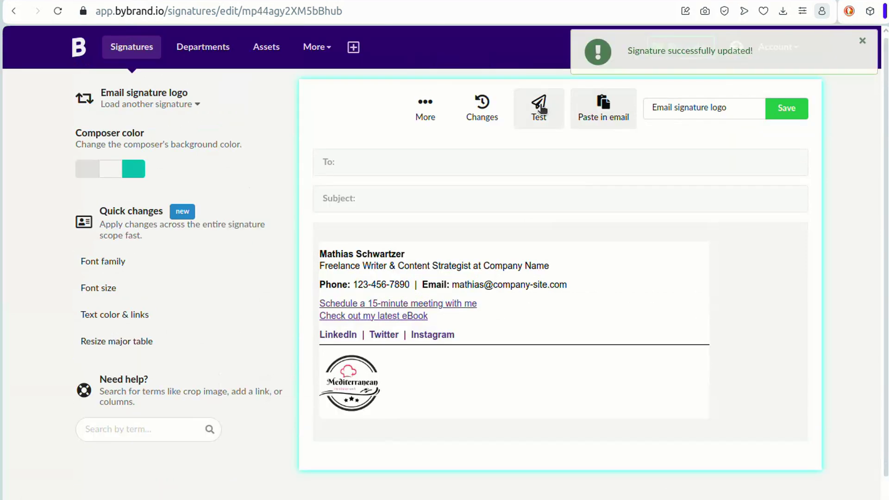
left_click(537, 109)
left_click(717, 379)
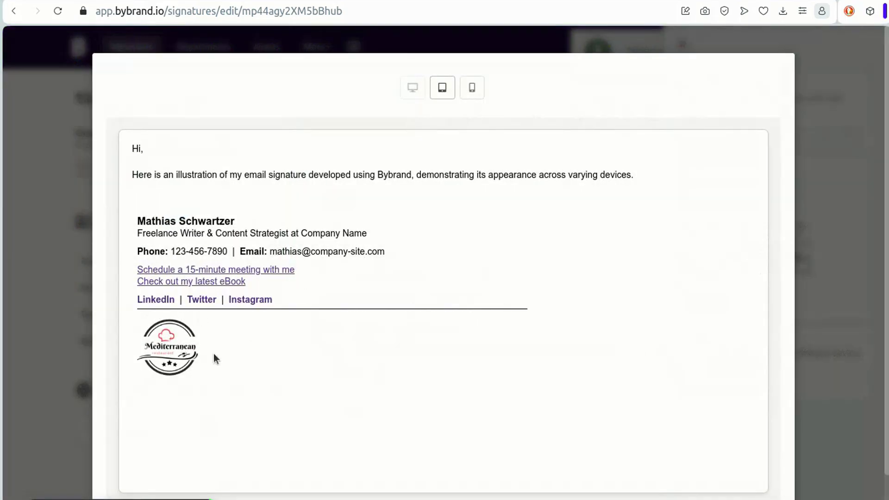
left_click(843, 247)
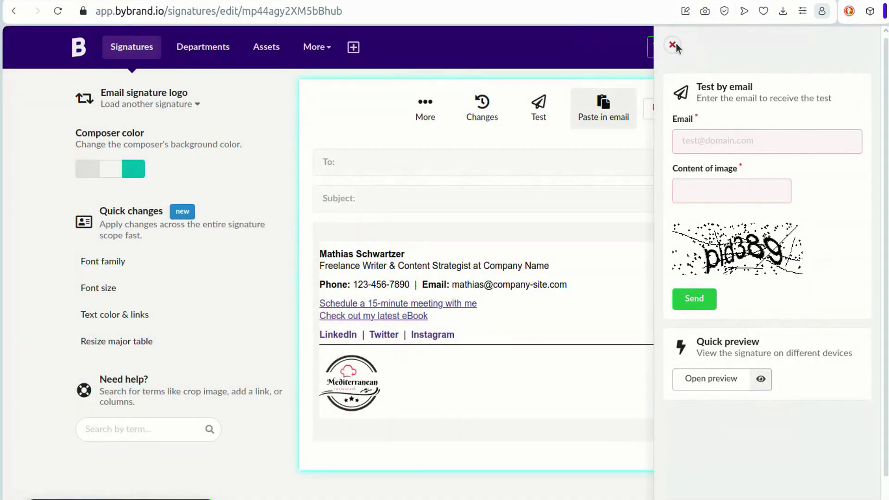
left_click(673, 45)
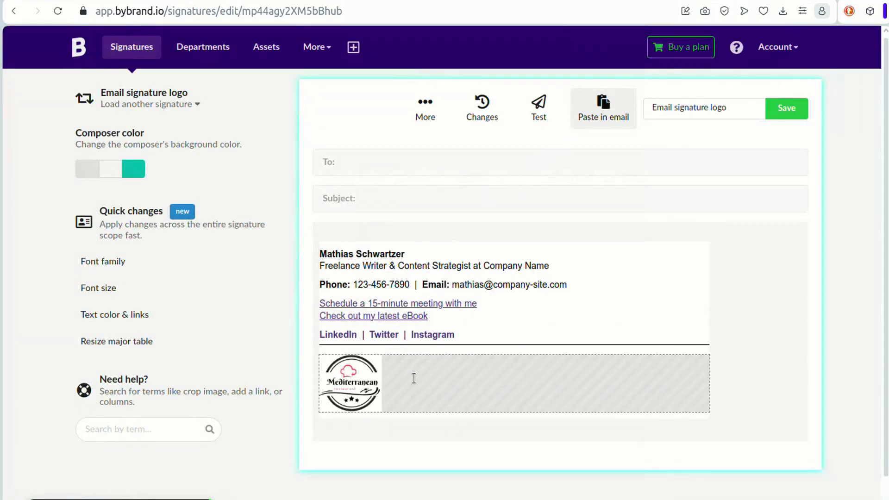
- Delete the Mediterranean logo row and insert a two 50% column row above the name
left_click(414, 377)
left_click(453, 438)
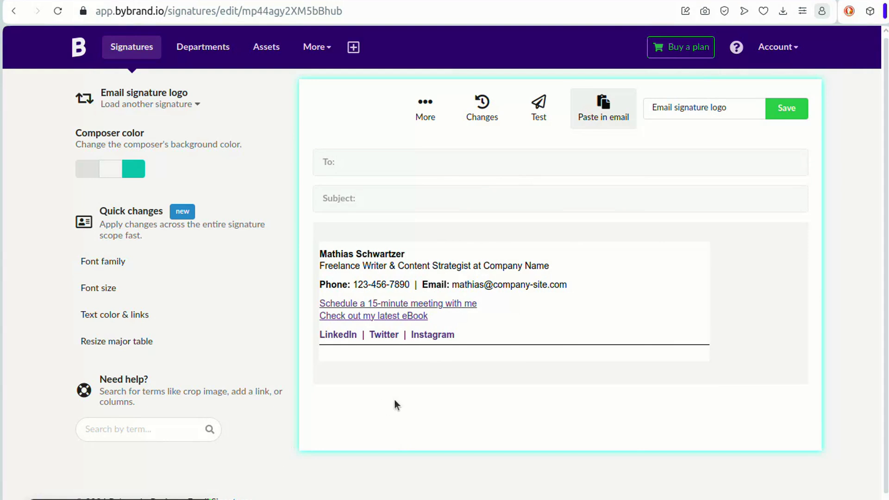
left_click(470, 341)
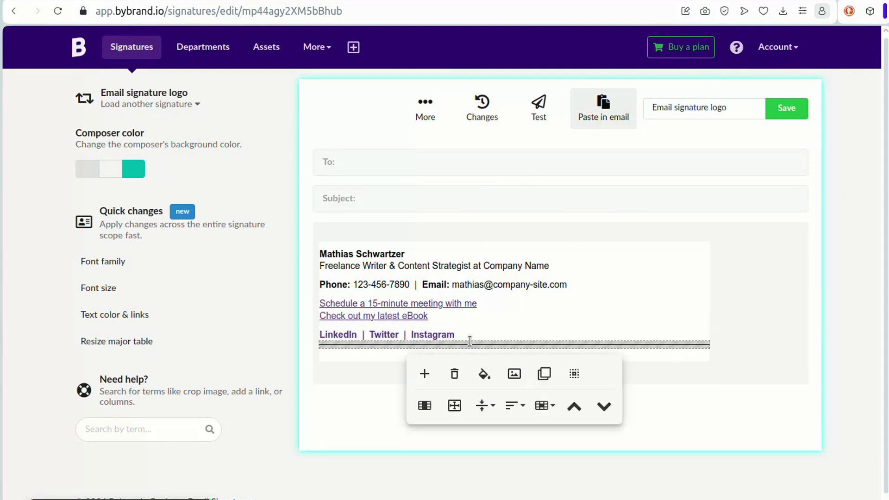
left_click(442, 252)
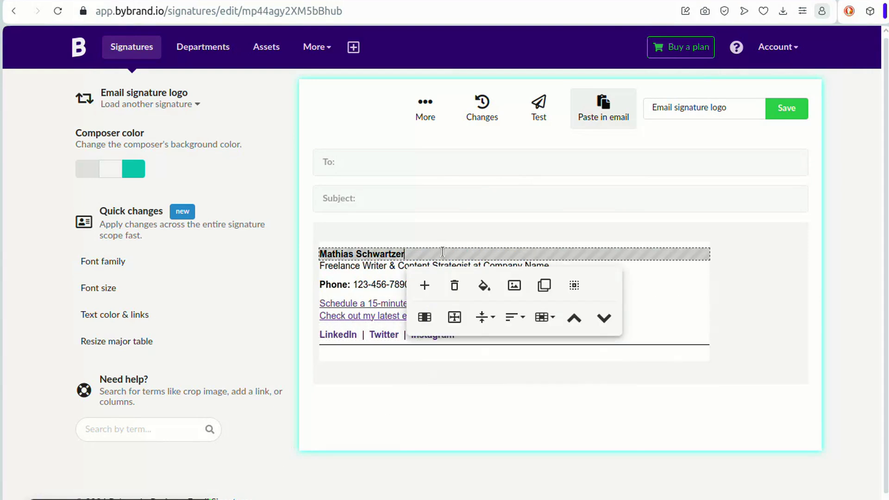
left_click(424, 285)
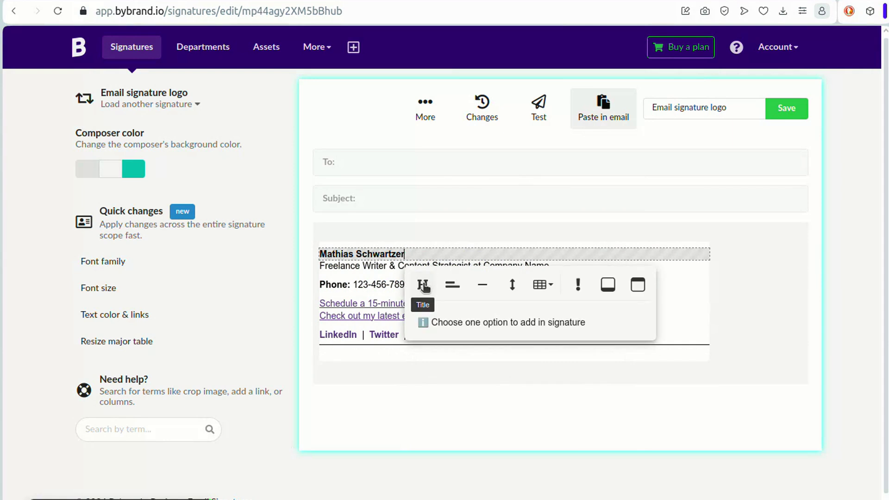
left_click(543, 285)
left_click(554, 309)
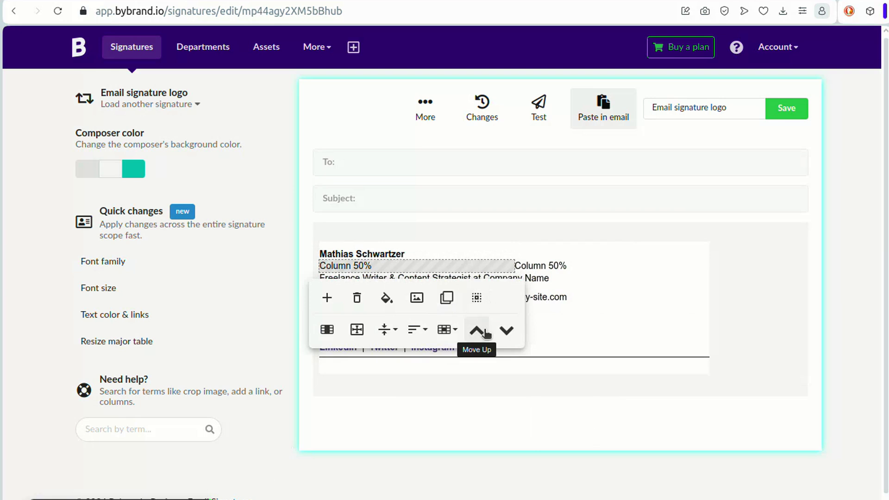
left_click(478, 330)
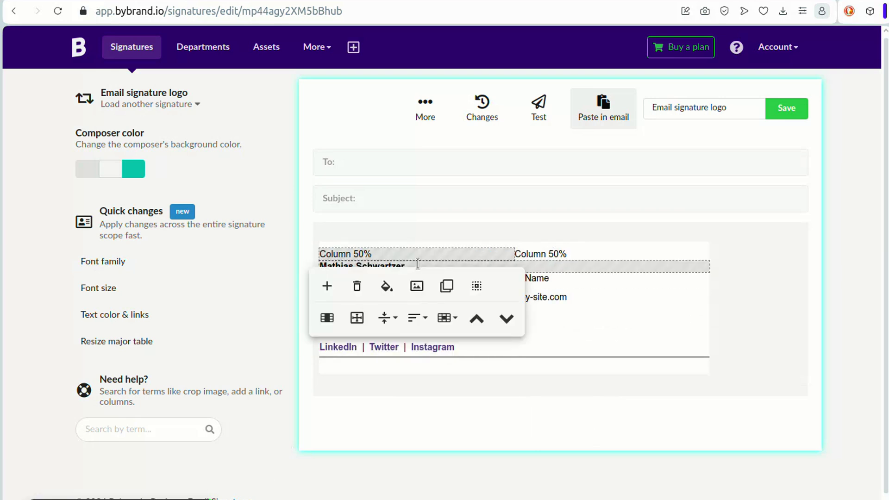
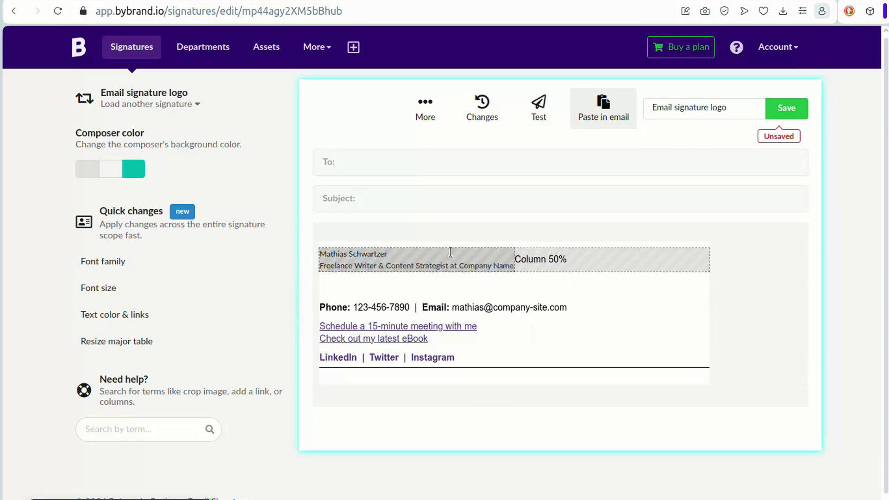
- Paste the name into the left column and make it larger and bold
triple_click(495, 252)
left_click(324, 277)
left_click(329, 346)
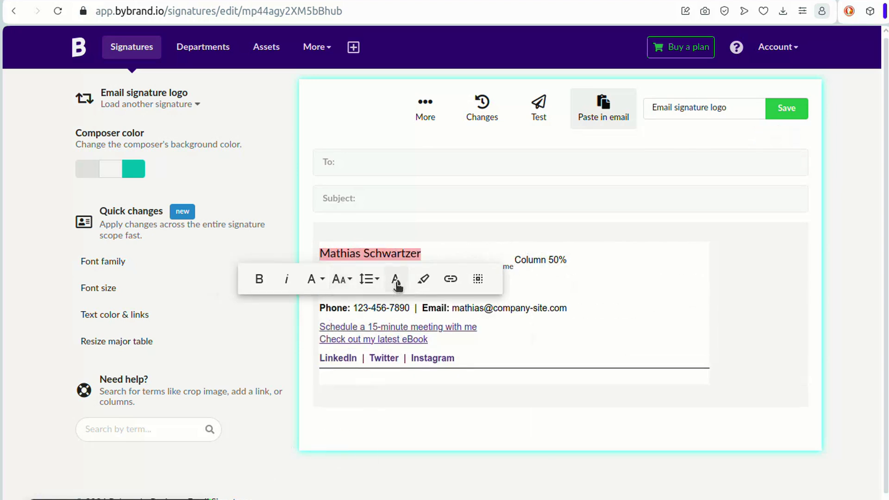
left_click(259, 278)
- Enlarge and recolour the job title, and remove the empty row beneath it
triple_click(393, 266)
left_click(390, 292)
left_click(391, 332)
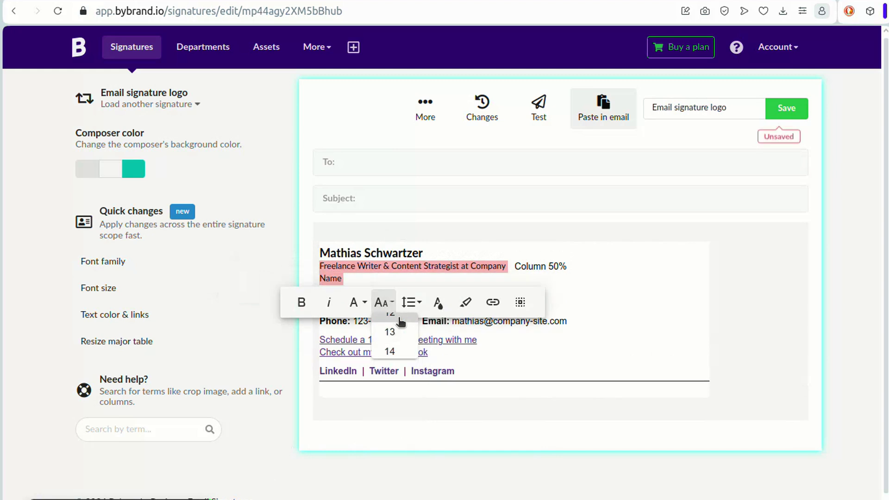
left_click(409, 302)
left_click(356, 302)
left_click(438, 302)
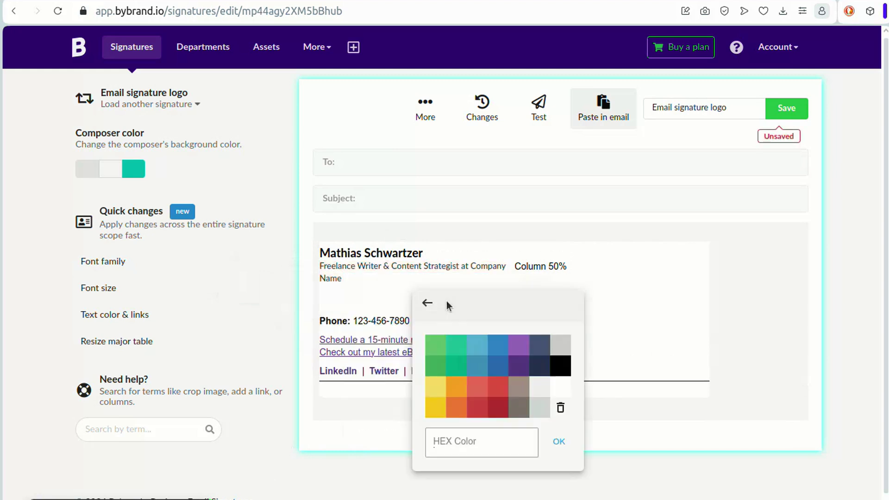
left_click(556, 357)
left_click(413, 278)
left_click(400, 307)
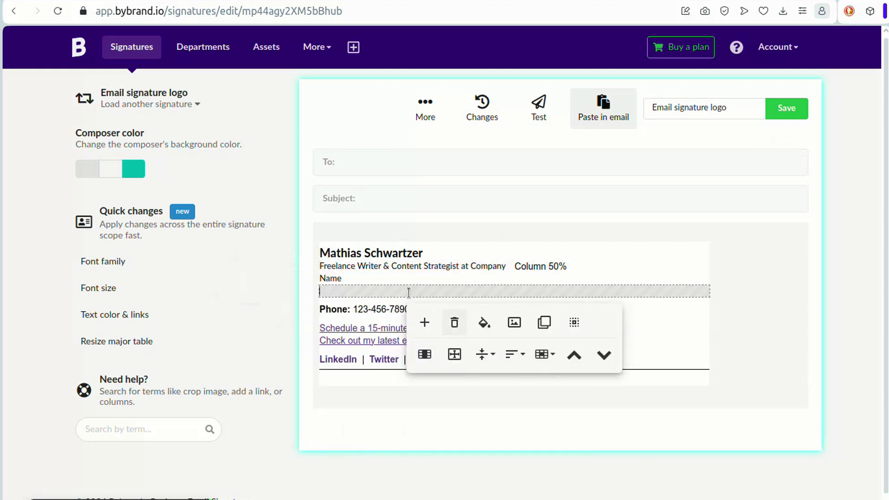
left_click(454, 322)
- Insert the Mediterranean logo from the gallery into the right column and shrink it
left_click(599, 270)
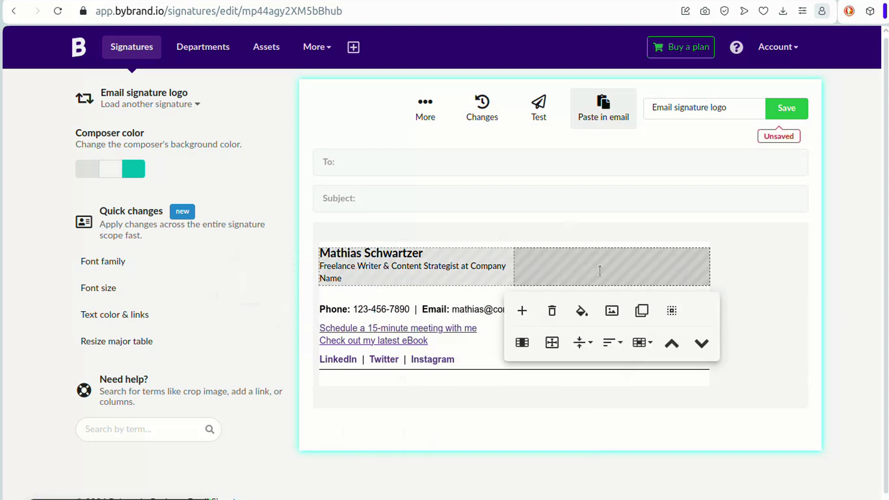
left_click(669, 312)
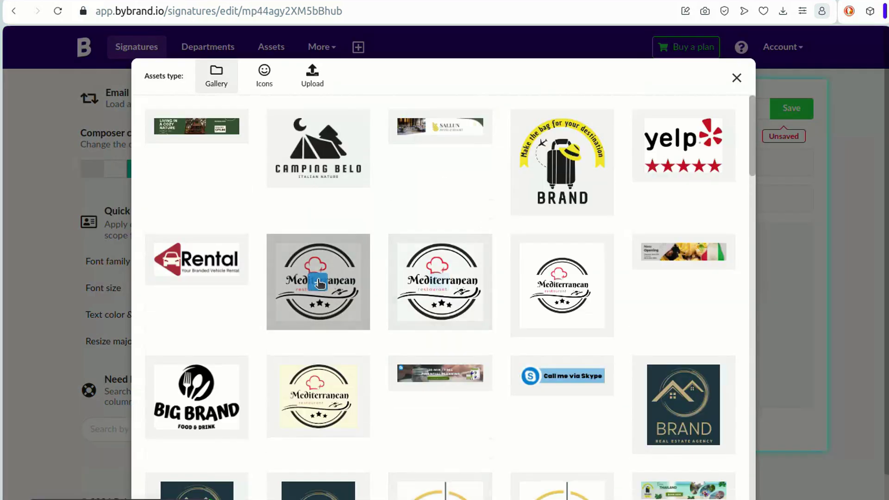
left_click(318, 284)
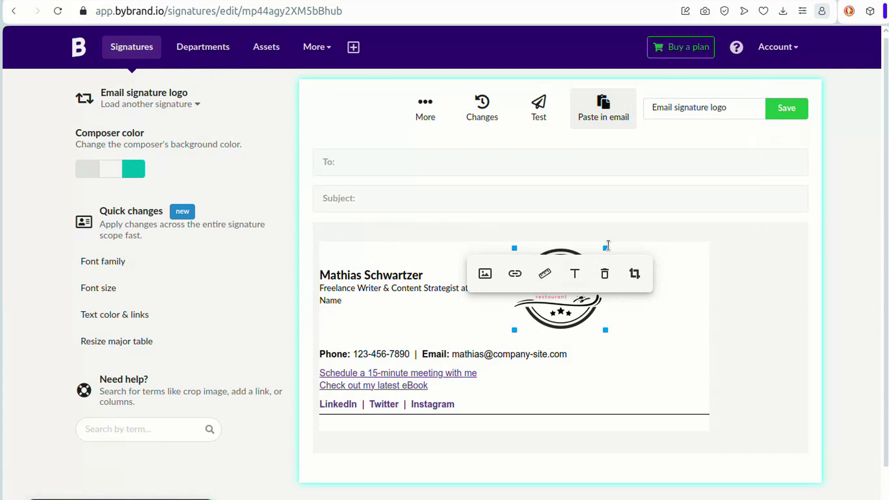
left_click_drag(606, 247, 574, 251)
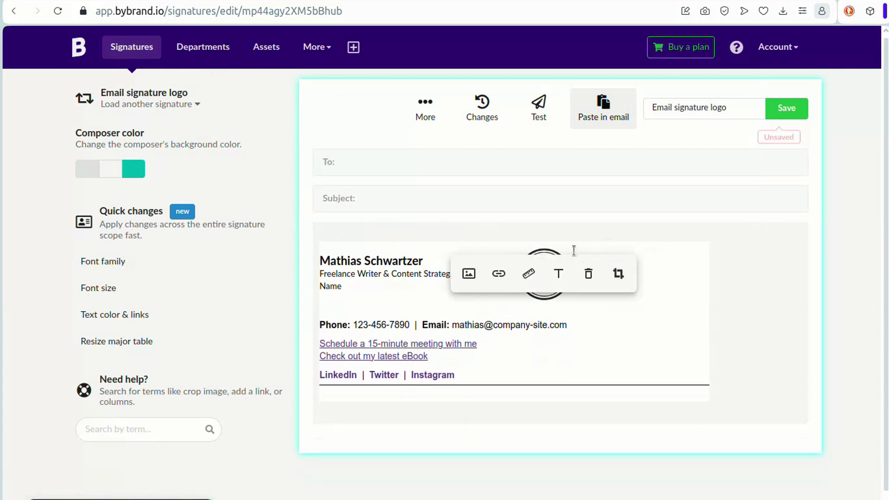
- Split the column and give the logo cell 15 px left and right padding
left_click(398, 291)
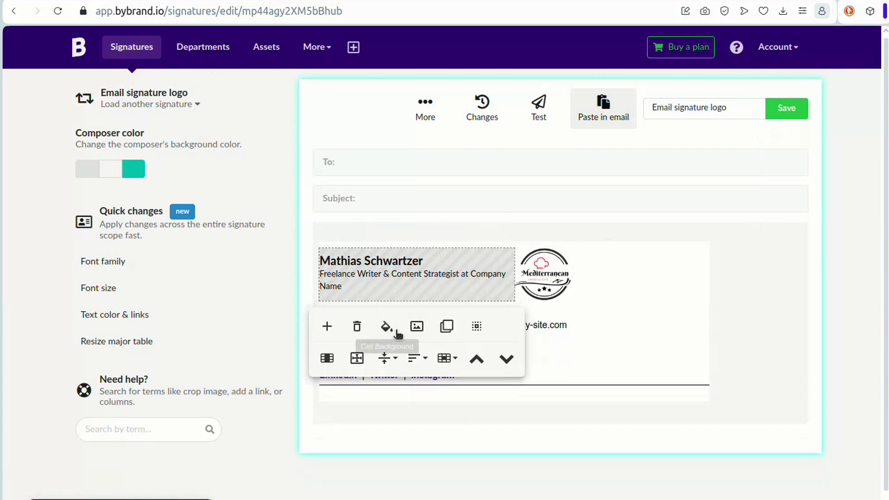
left_click(327, 358)
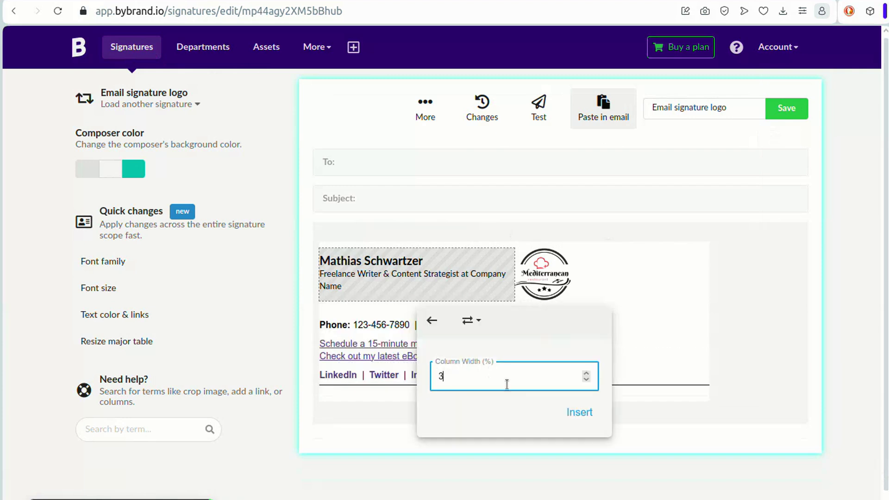
left_click(579, 417)
left_click(592, 270)
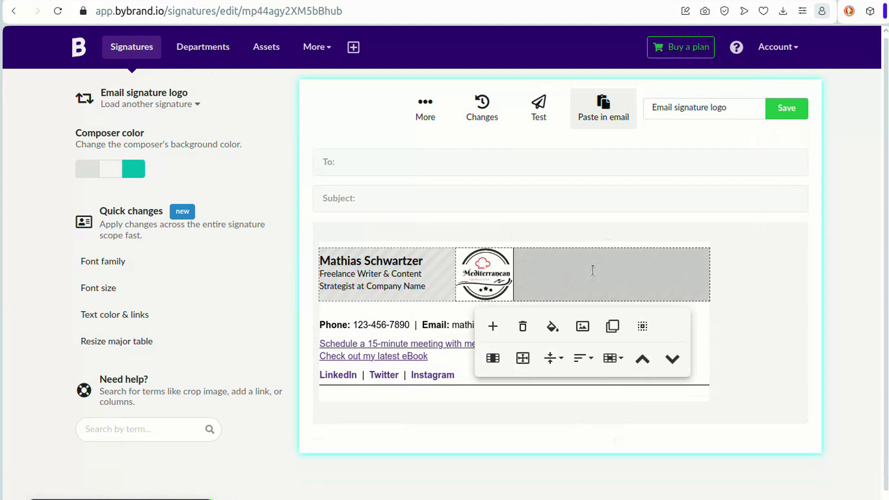
left_click(524, 365)
left_click(614, 419)
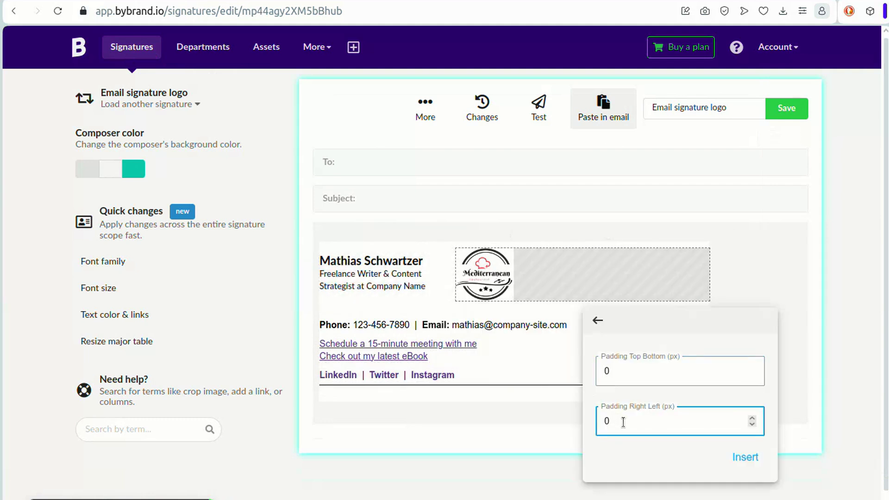
left_click(736, 456)
left_click(521, 233)
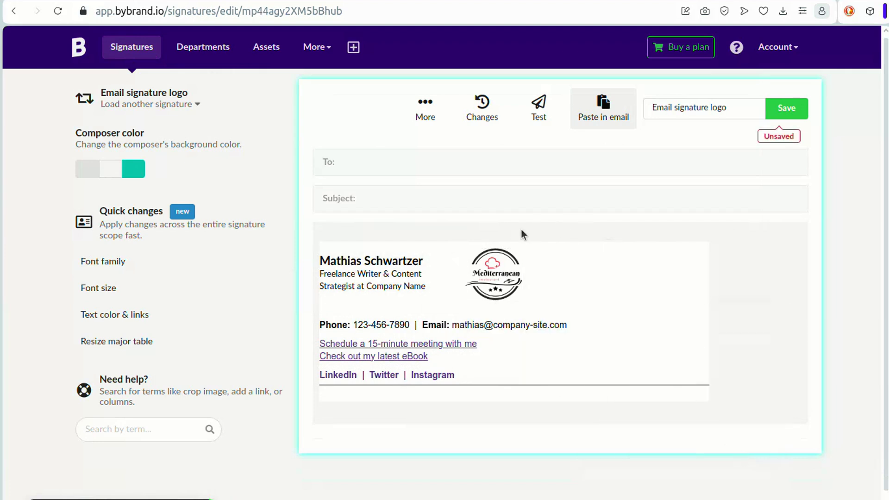
- Delete the empty spacer row under the name and save the signature
left_click(447, 307)
left_click(453, 339)
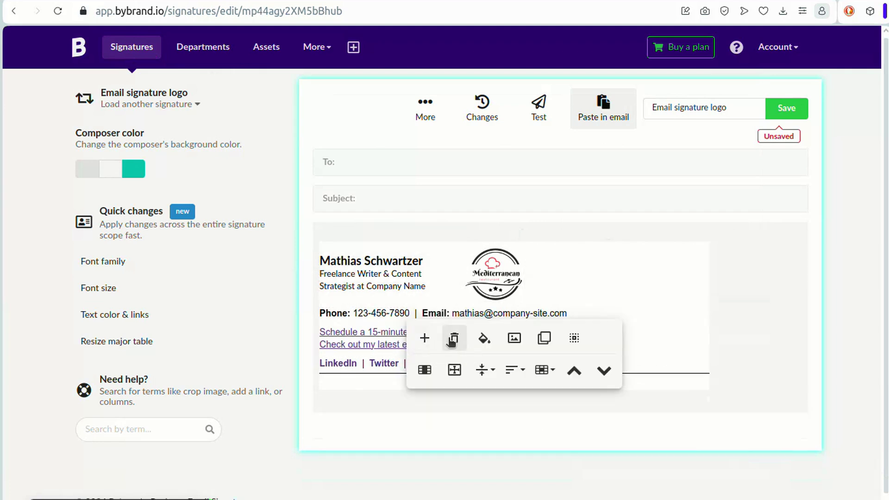
left_click(573, 223)
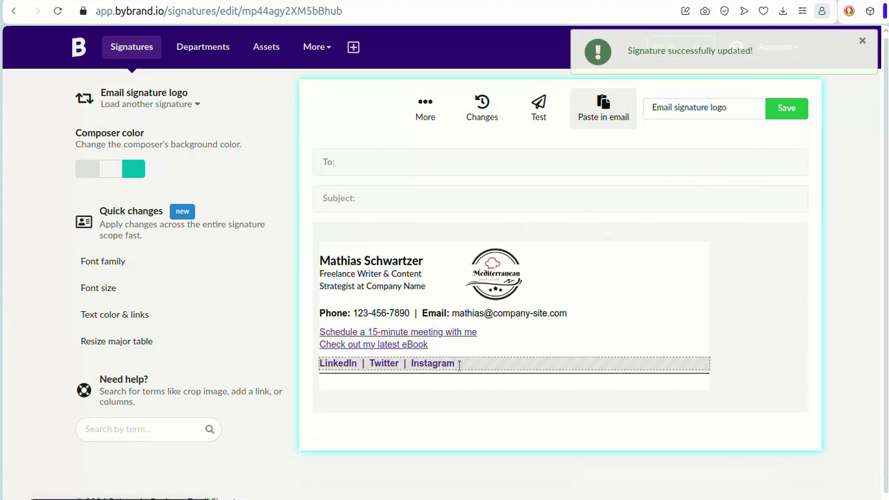
- Start a new signature from the template with the accounting logo
left_click(354, 50)
left_click(384, 70)
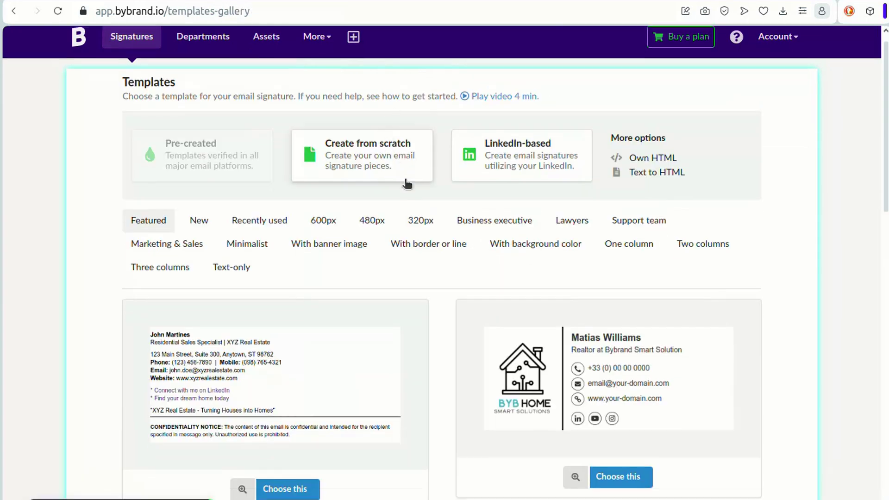
scroll(433, 189, "down", 15)
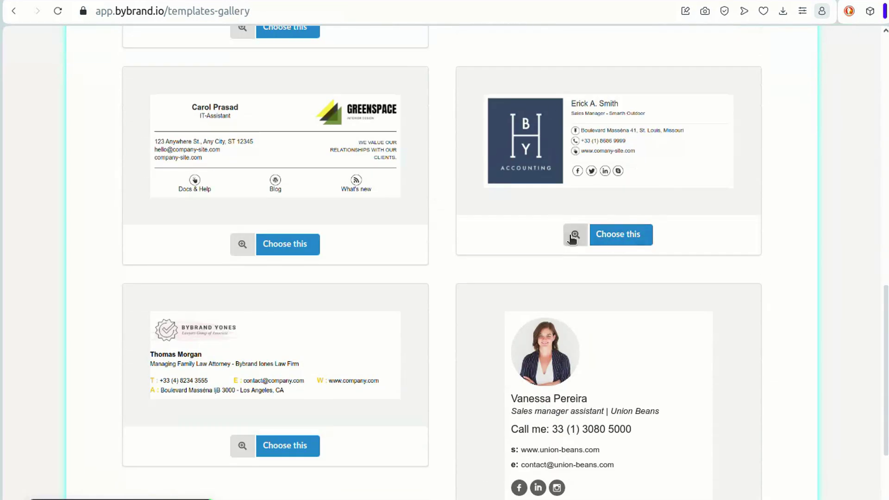
left_click(612, 235)
- Swap in the dark BRAND real estate logo and fill its column with #1F3643
left_click(404, 288)
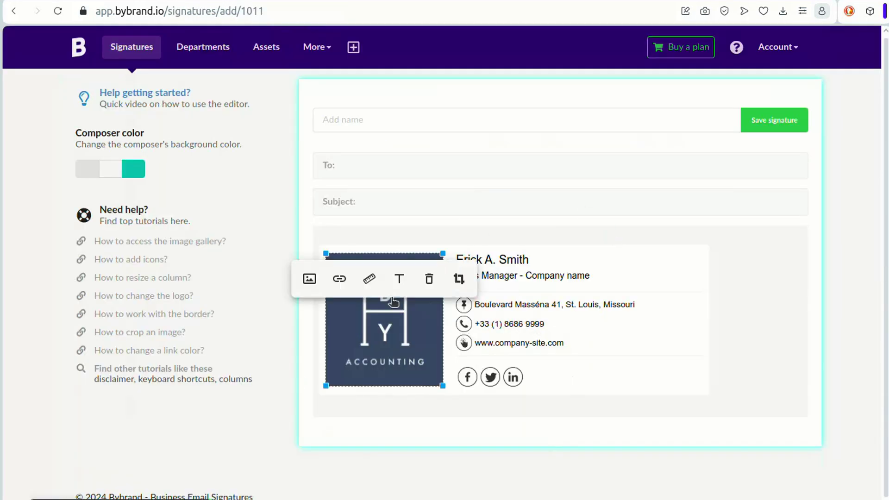
left_click(309, 278)
scroll(488, 310, "down", 5)
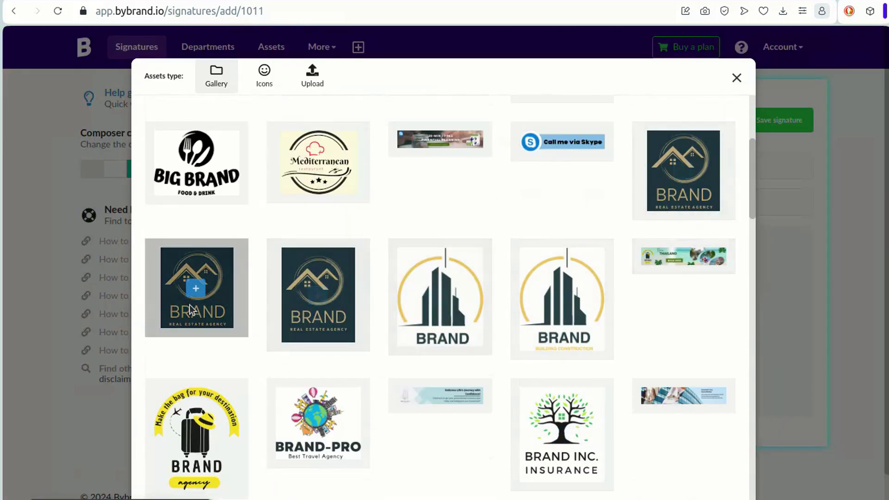
left_click(194, 285)
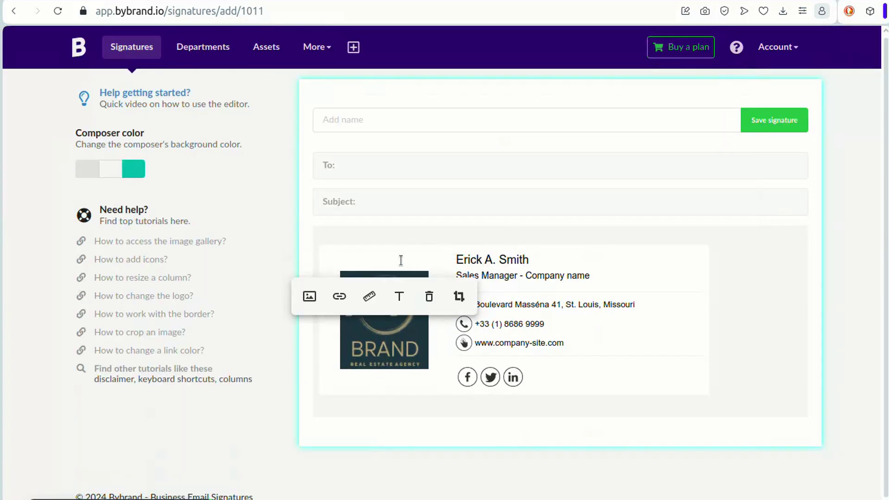
left_click(400, 258)
left_click(354, 420)
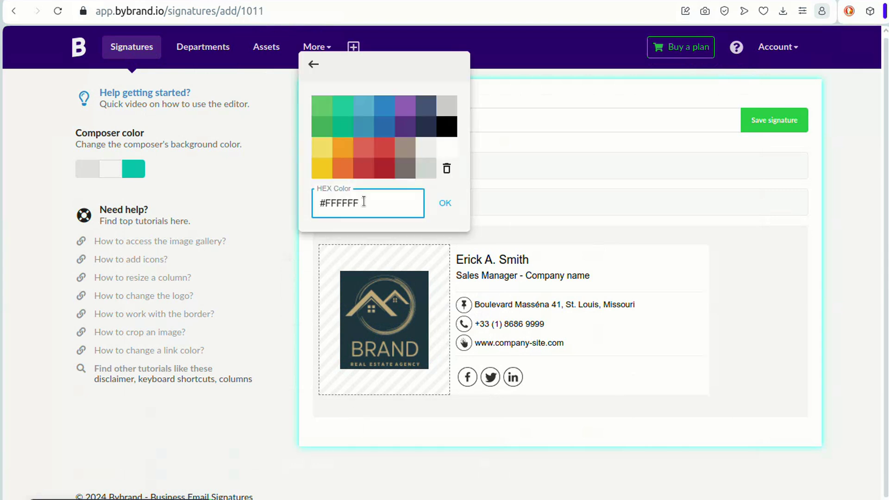
left_click(445, 203)
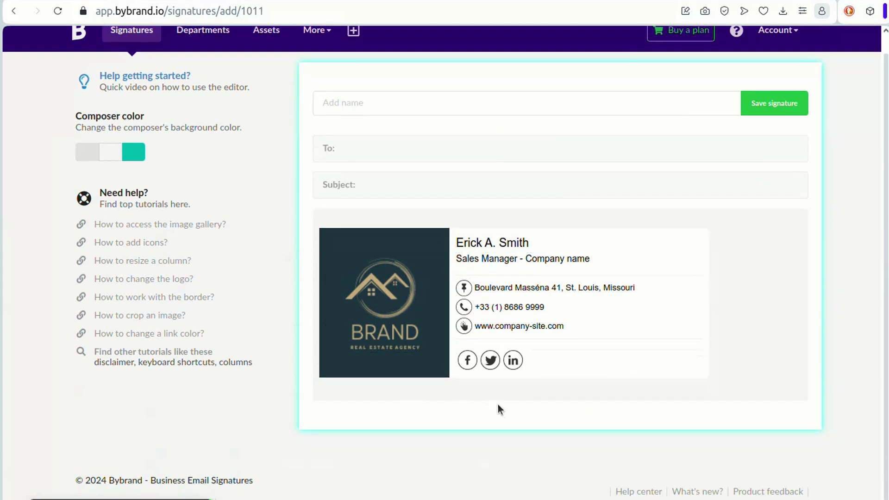
- Discard that unsaved draft and start another new signature from the photo template
left_click(353, 47)
left_click(387, 73)
left_click(558, 79)
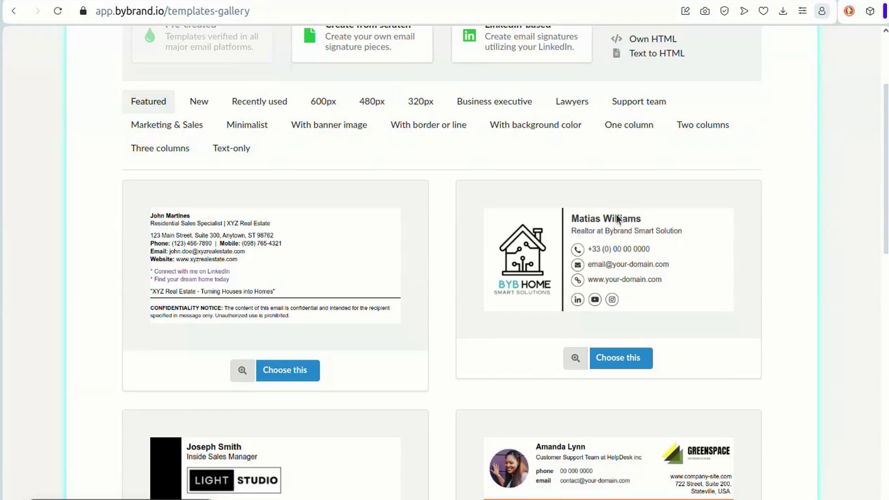
scroll(616, 214, "down", 5)
scroll(576, 197, "down", 2)
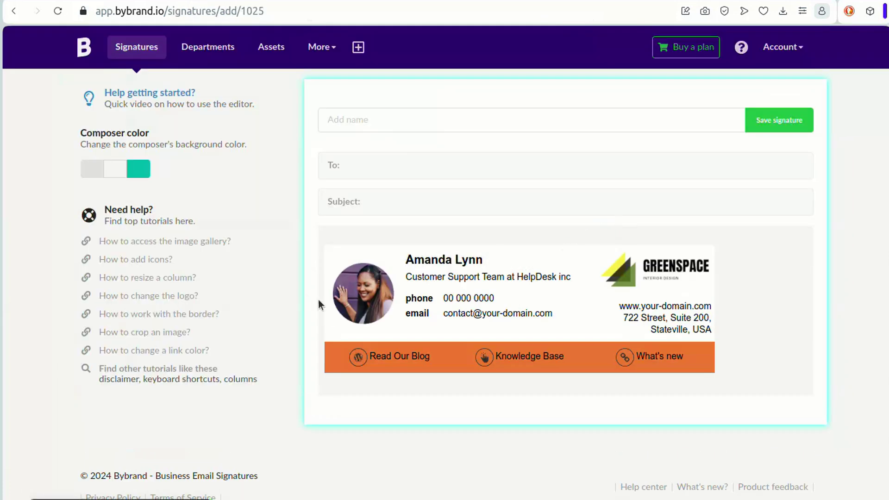
- Replace the GREENSPACE logo with the Rental logo and delete the orange links row
left_click(654, 272)
left_click(633, 274)
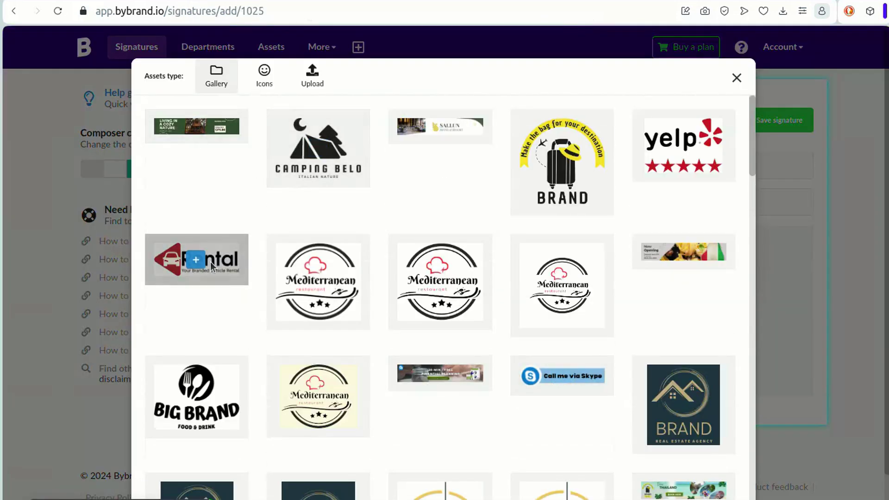
left_click(197, 260)
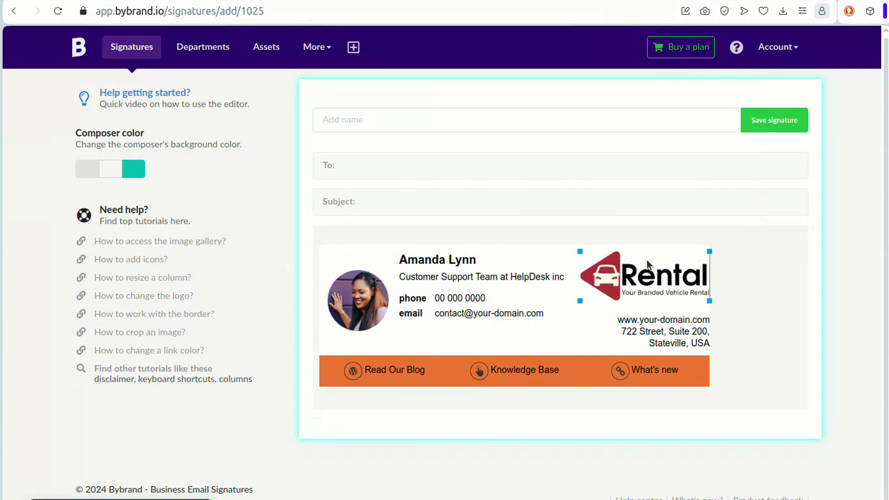
left_click(331, 297)
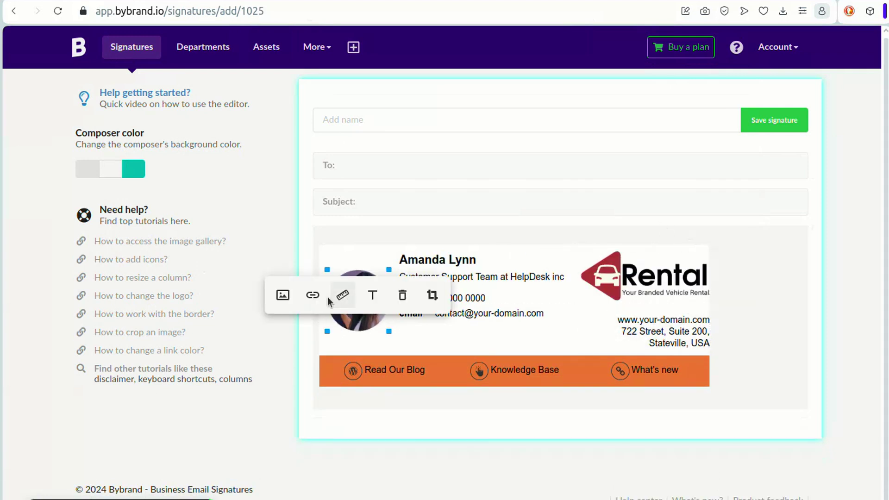
left_click(433, 357)
left_click(454, 412)
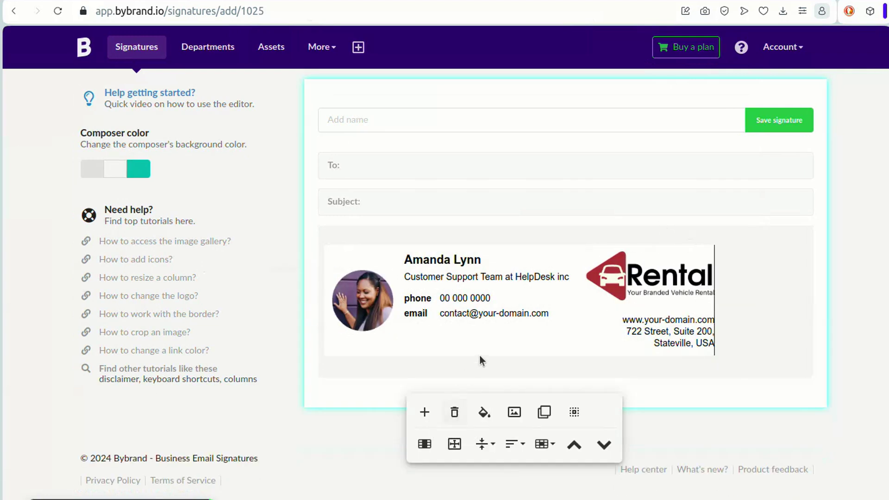
- Start a new signature from the LIGHT STUDIO two-column template, discarding the unsaved one
left_click(360, 48)
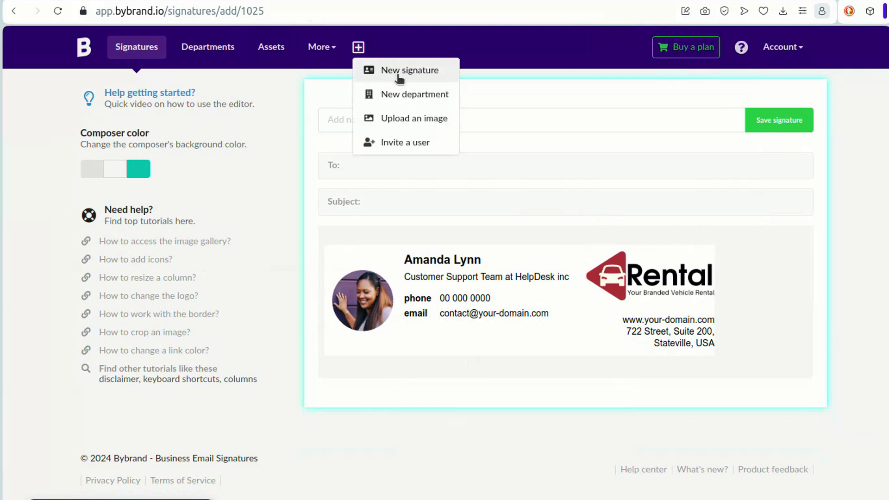
left_click(399, 73)
left_click(558, 83)
left_click(681, 256)
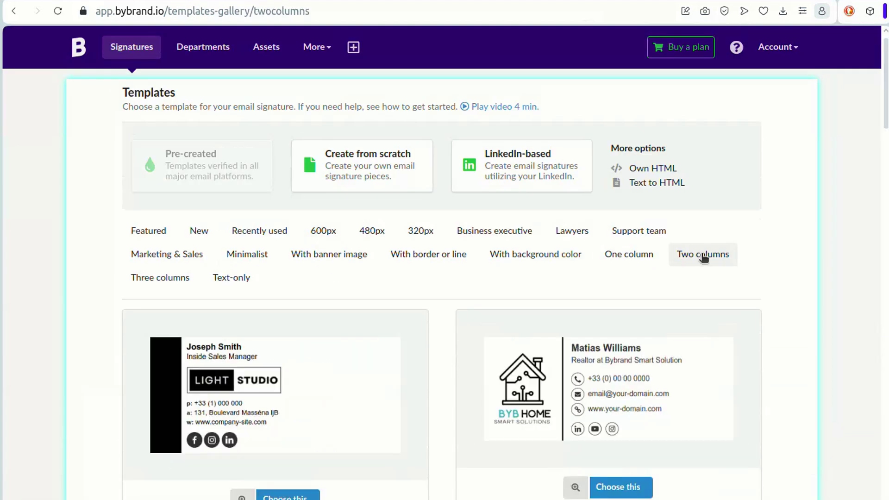
scroll(740, 274, "down", 10)
scroll(421, 196, "down", 5)
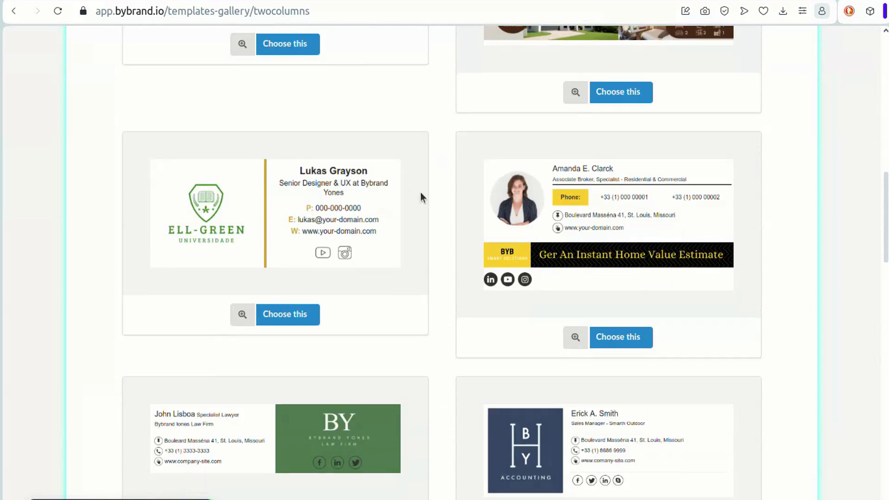
scroll(409, 256, "up", 5)
left_click(283, 199)
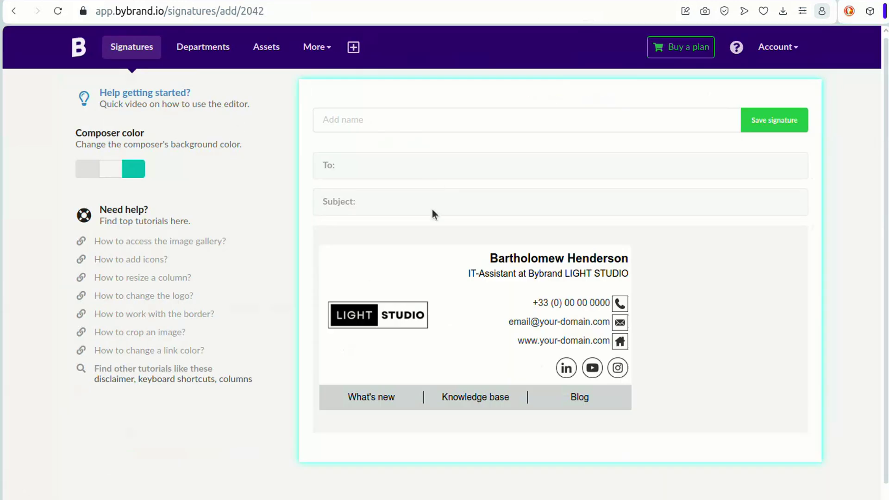
- Replace the LIGHT STUDIO logo with the gold-ring BRAND building logo from the Image Gallery
left_click(419, 332)
left_click(301, 381)
scroll(443, 246, "down", 6)
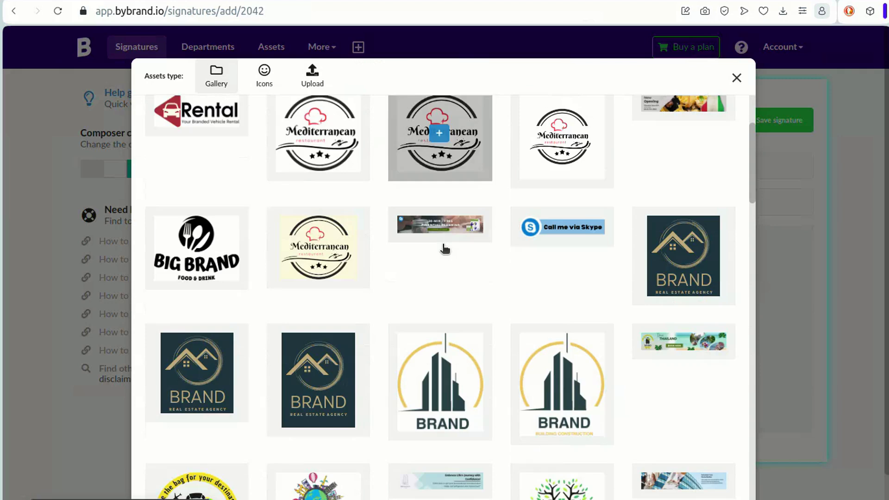
left_click(435, 222)
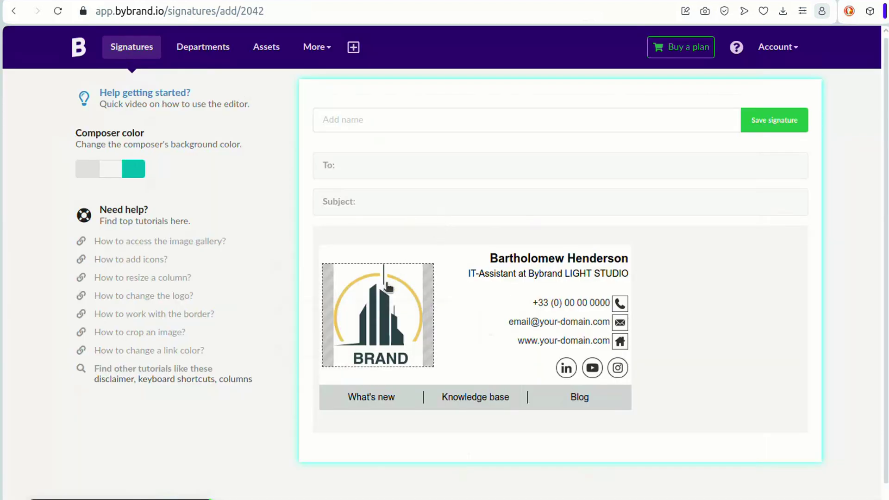
scroll(478, 256, "down", 1)
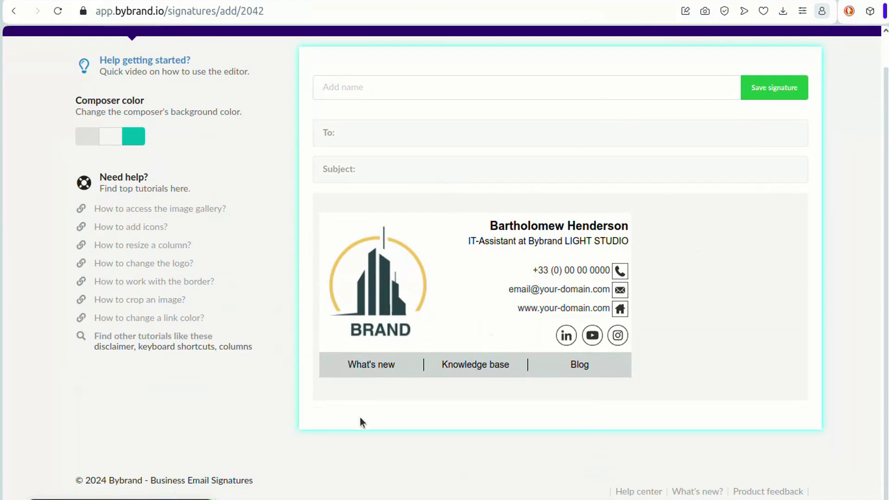